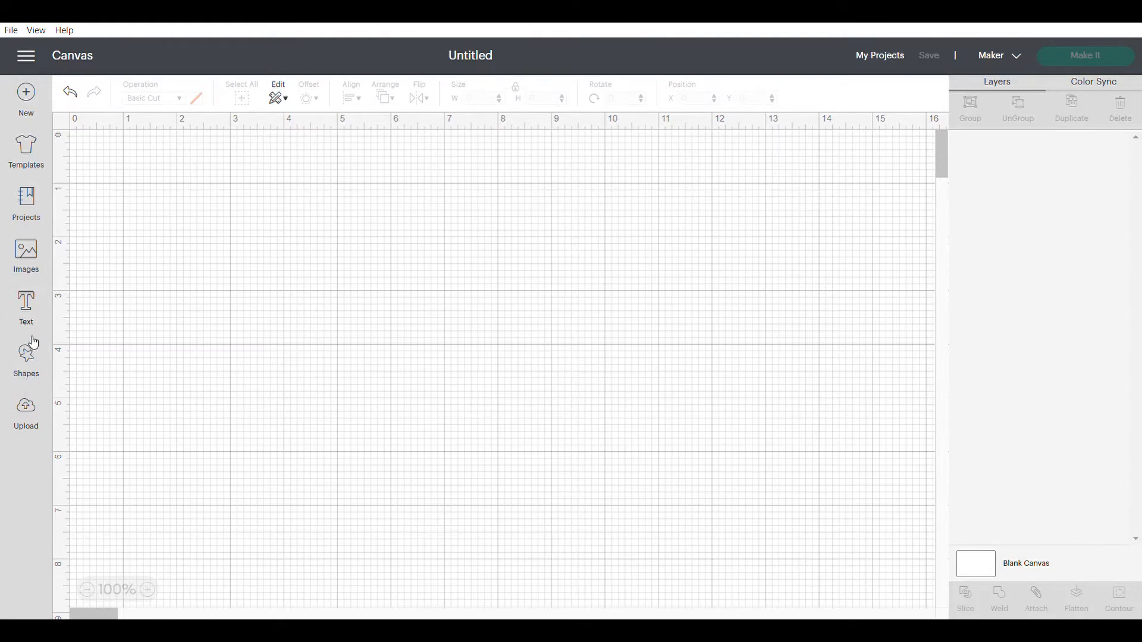
Step: Browse the shapes library, examining both the free shapes and those included with the subscription
left_click(33, 358)
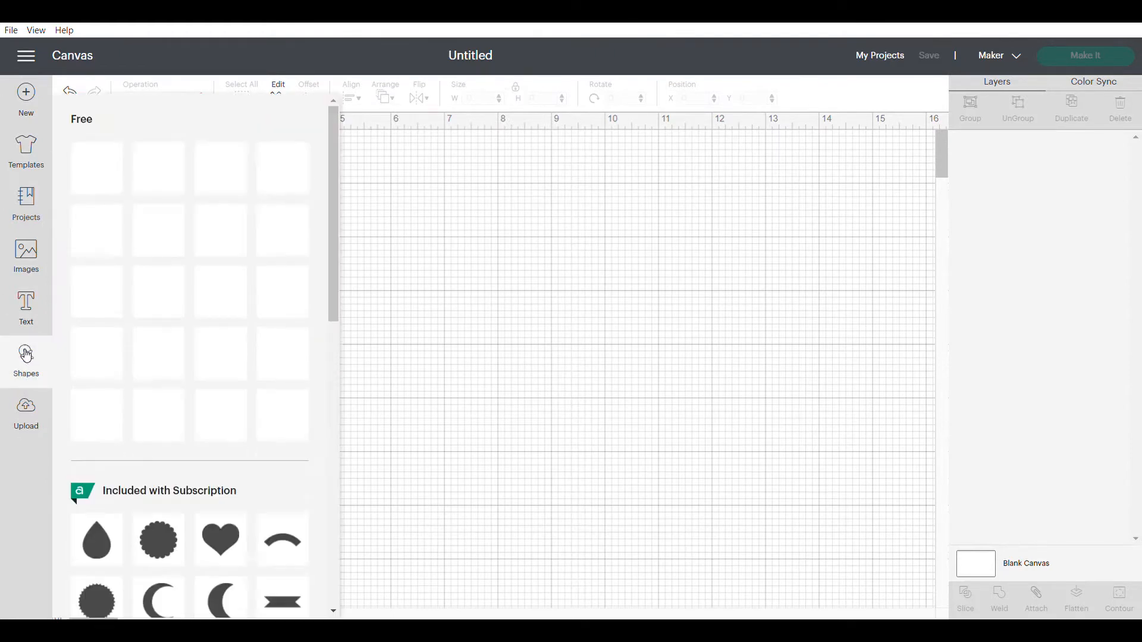
scroll(217, 244, "down", 10)
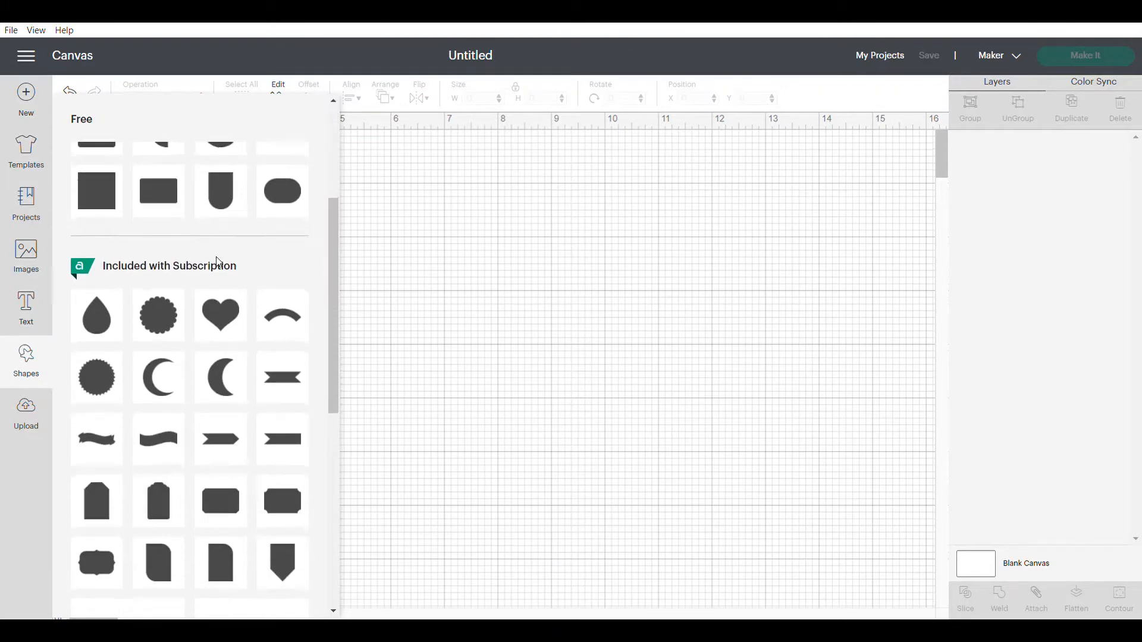
scroll(215, 308, "down", 1)
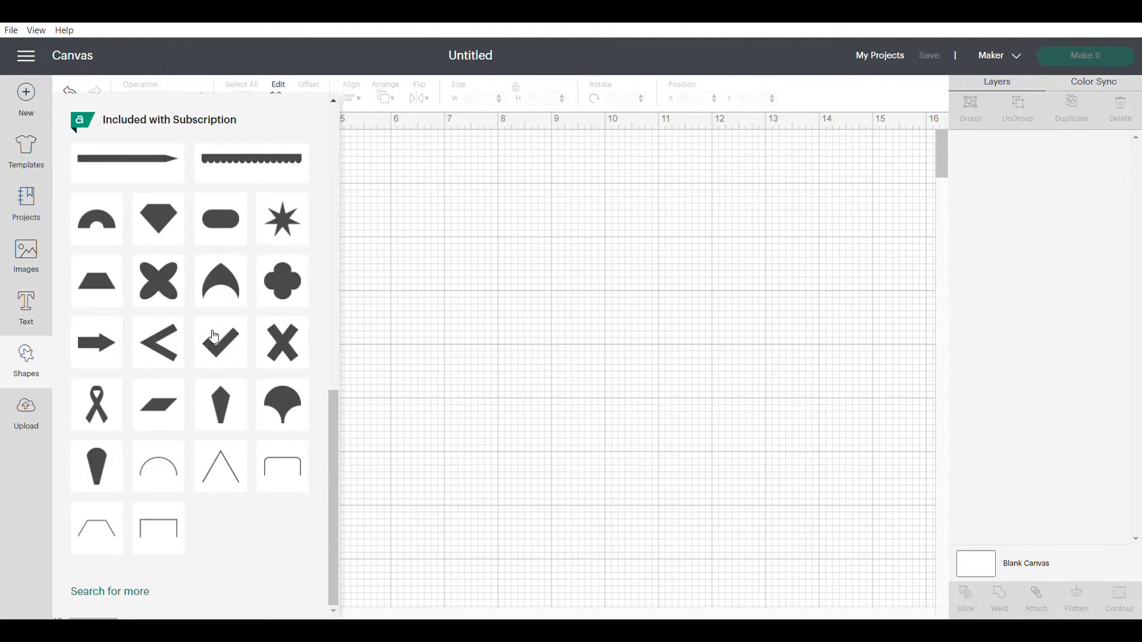
scroll(217, 419, "up", 10)
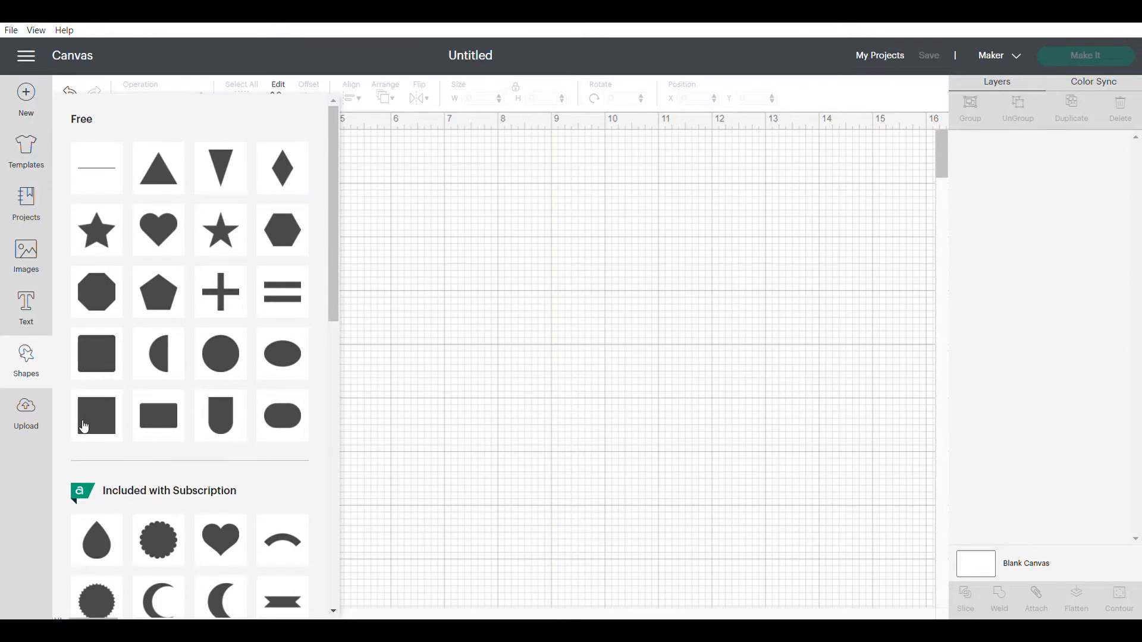
scroll(175, 330, "down", 5)
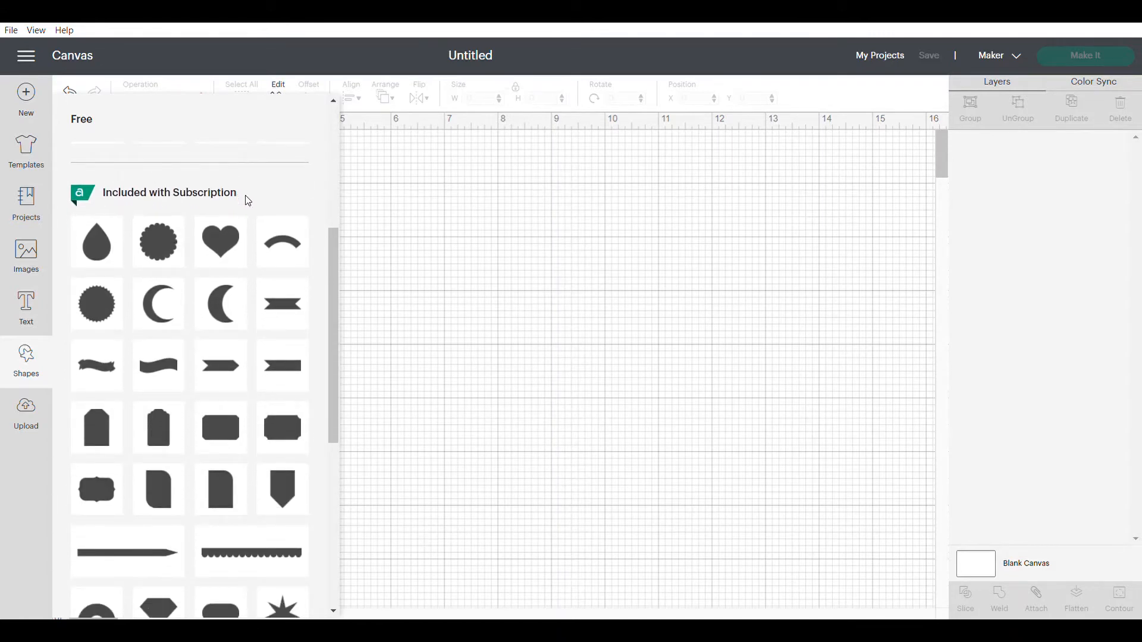
scroll(219, 298, "down", 6)
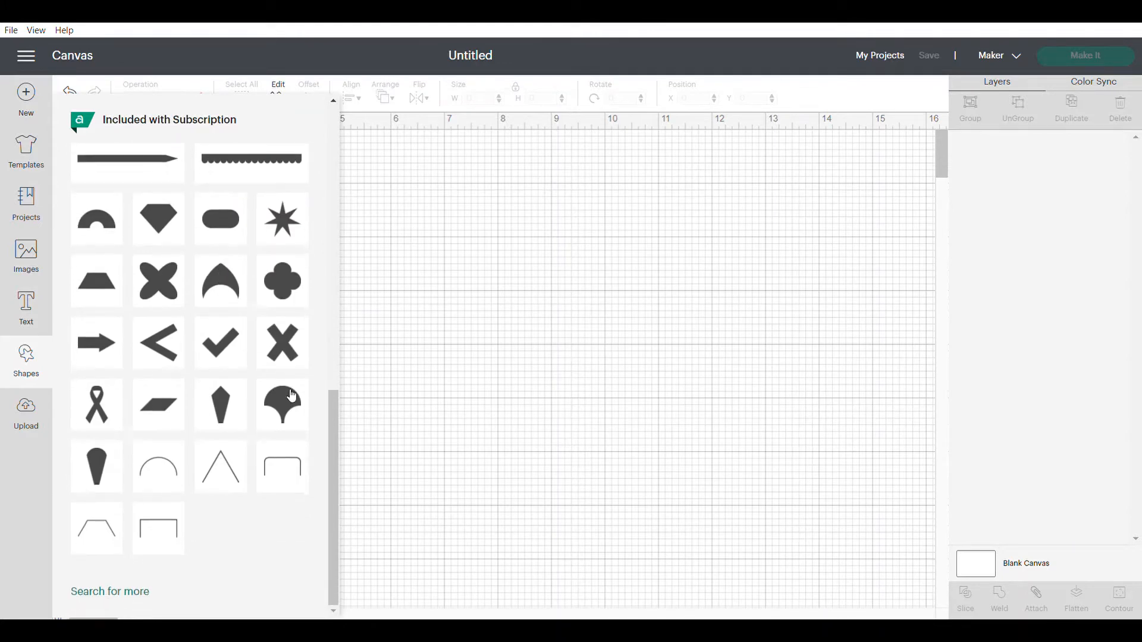
scroll(284, 362, "up", 2)
scroll(284, 363, "up", 6)
scroll(282, 363, "up", 4)
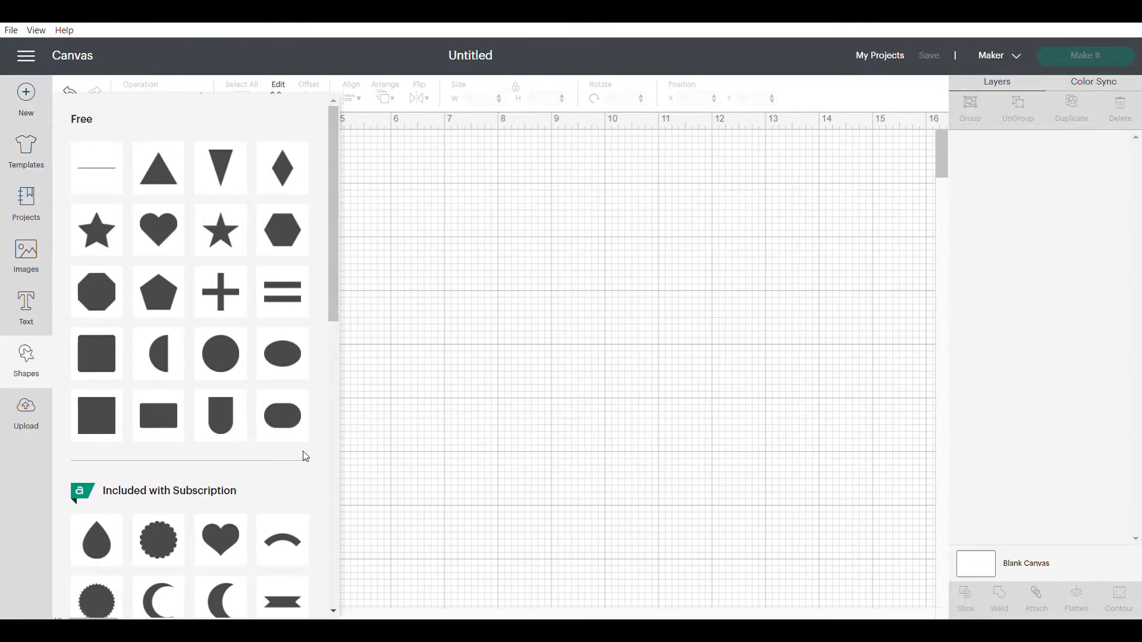
left_click(103, 177)
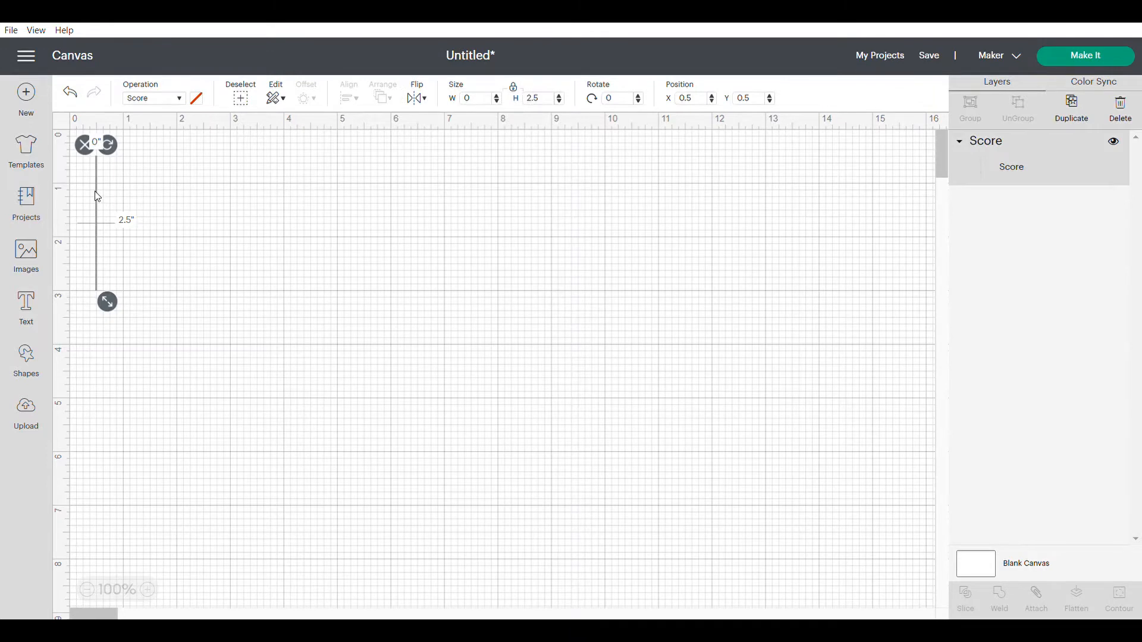
left_click_drag(98, 196, 272, 266)
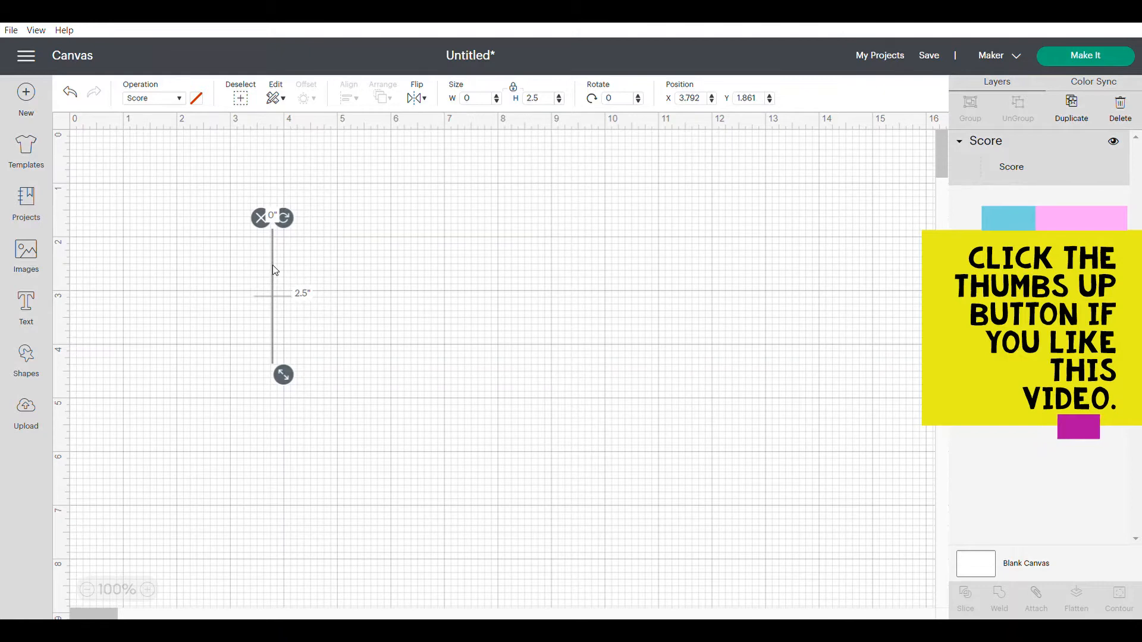
left_click_drag(272, 266, 273, 249)
left_click_drag(285, 358, 286, 485)
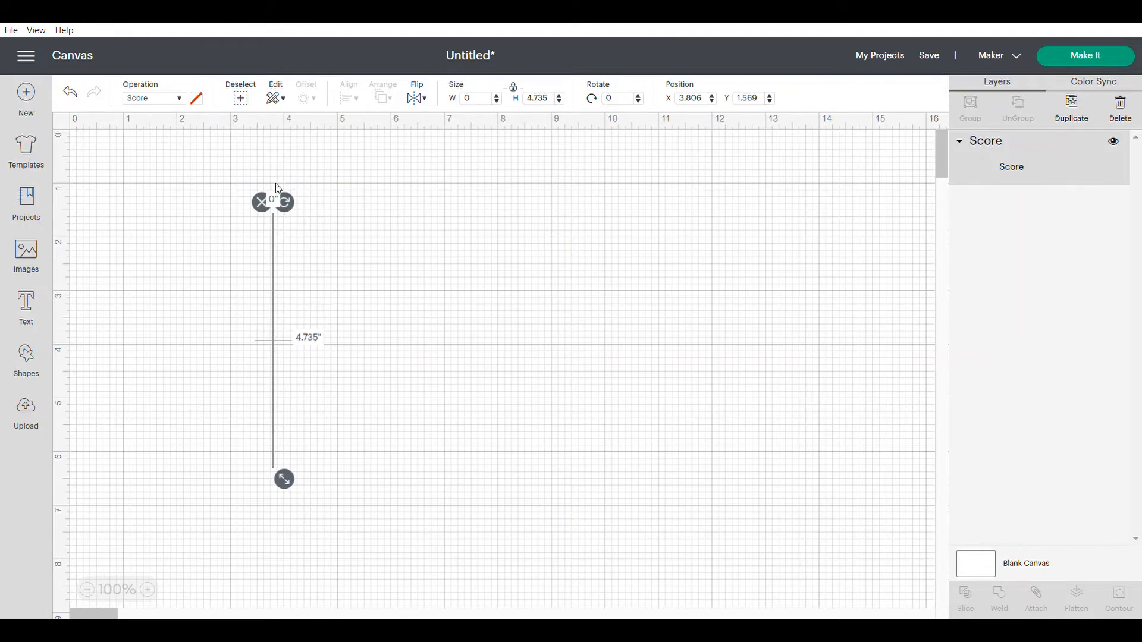
left_click(261, 203)
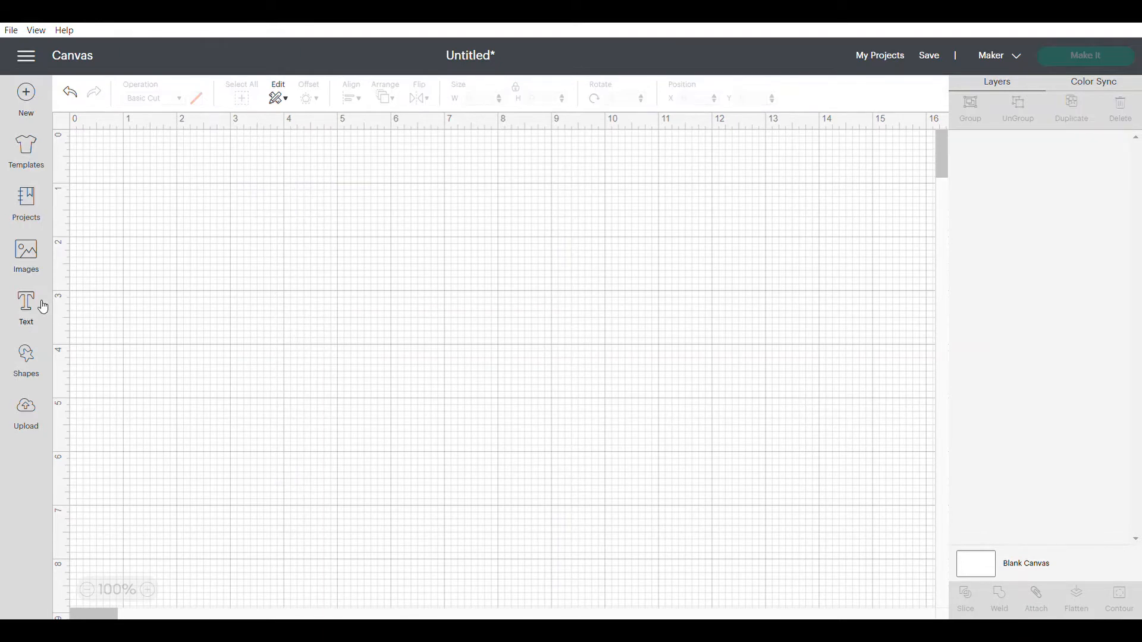
Step: Insert a basic square and move it to about X 4.15, Y 1.54 inches on the canvas
left_click(33, 359)
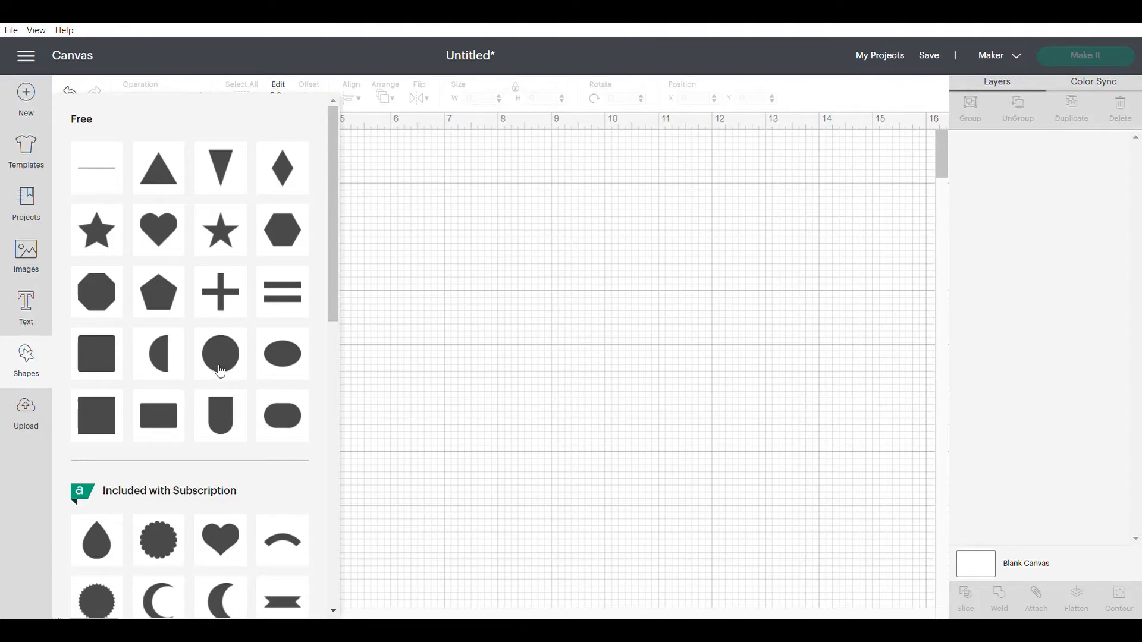
left_click(112, 414)
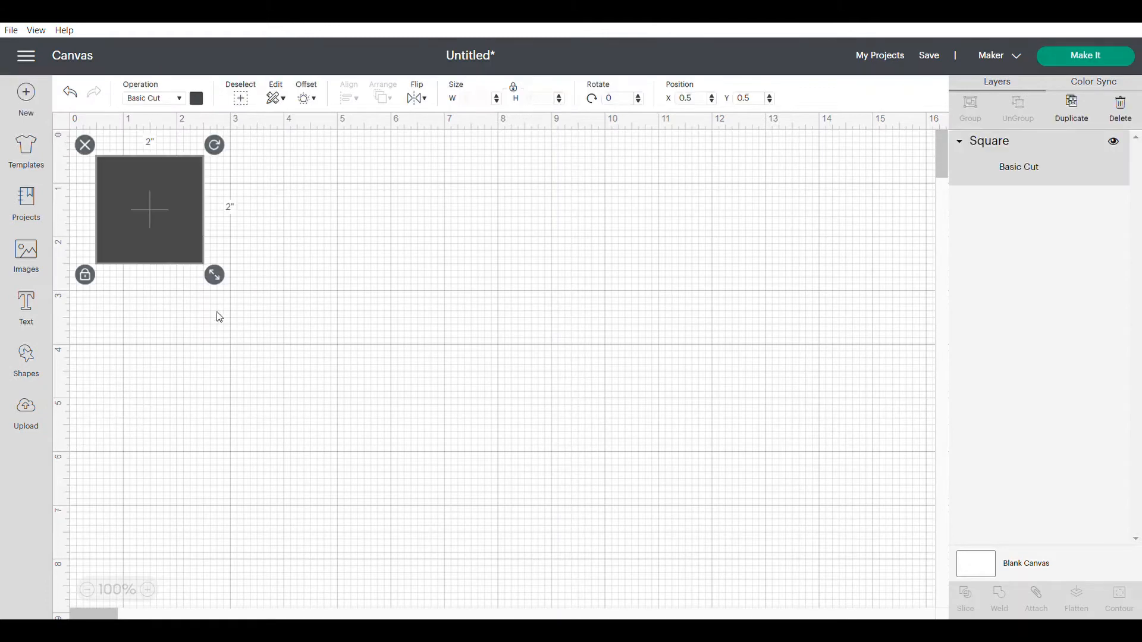
left_click_drag(199, 222, 363, 268)
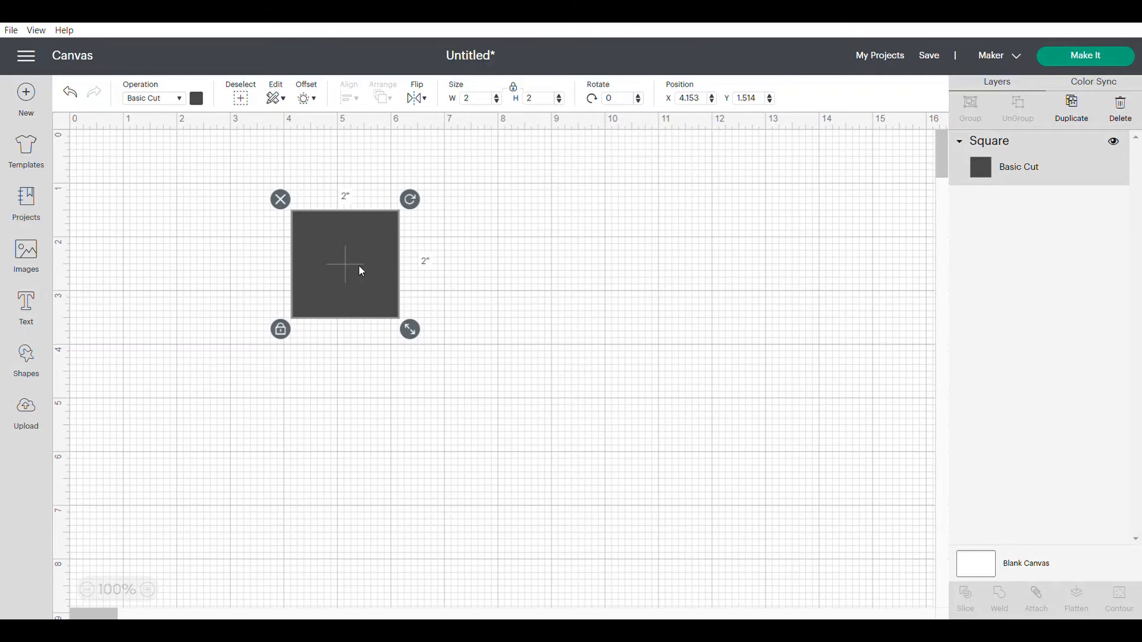
left_click(28, 359)
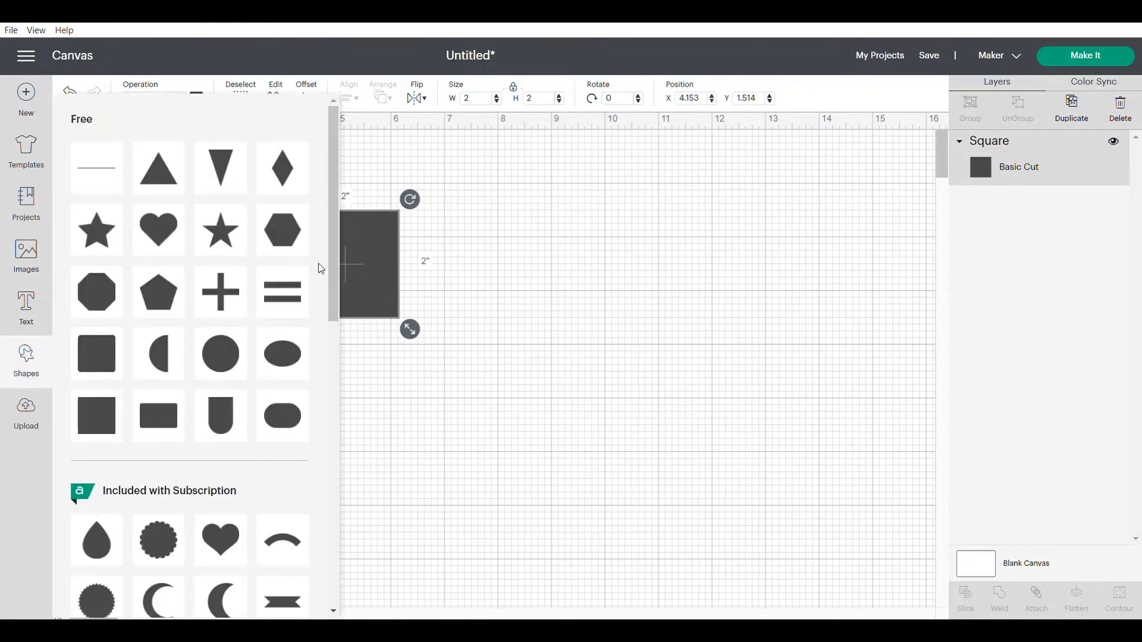
left_click(370, 251)
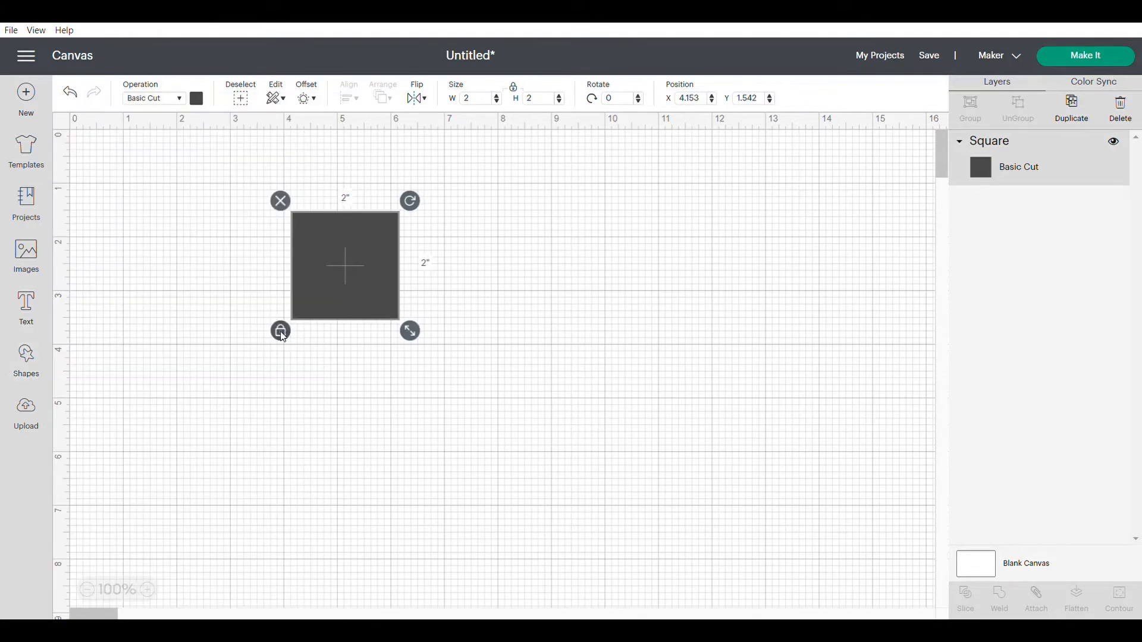
Step: Unlock the square's proportions, resize it to 5 inches wide by 7 inches high, and move it to about X 3.85, Y 0.92
left_click(282, 333)
double_click(476, 101)
key("Tab")
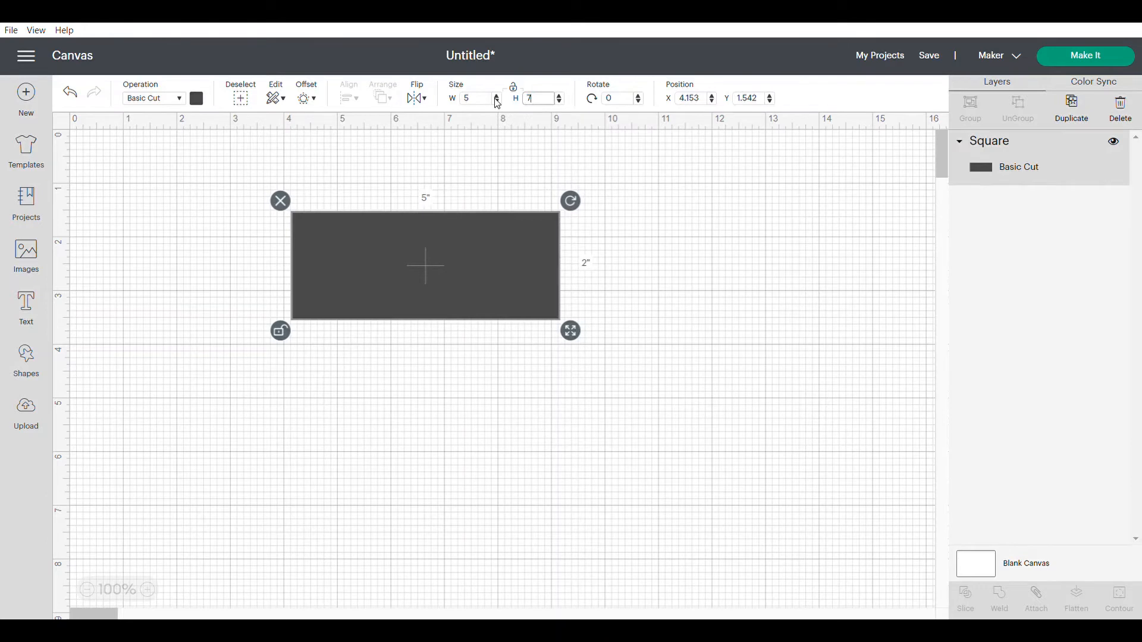
type("7")
key("Return")
left_click_drag(485, 346, 466, 311)
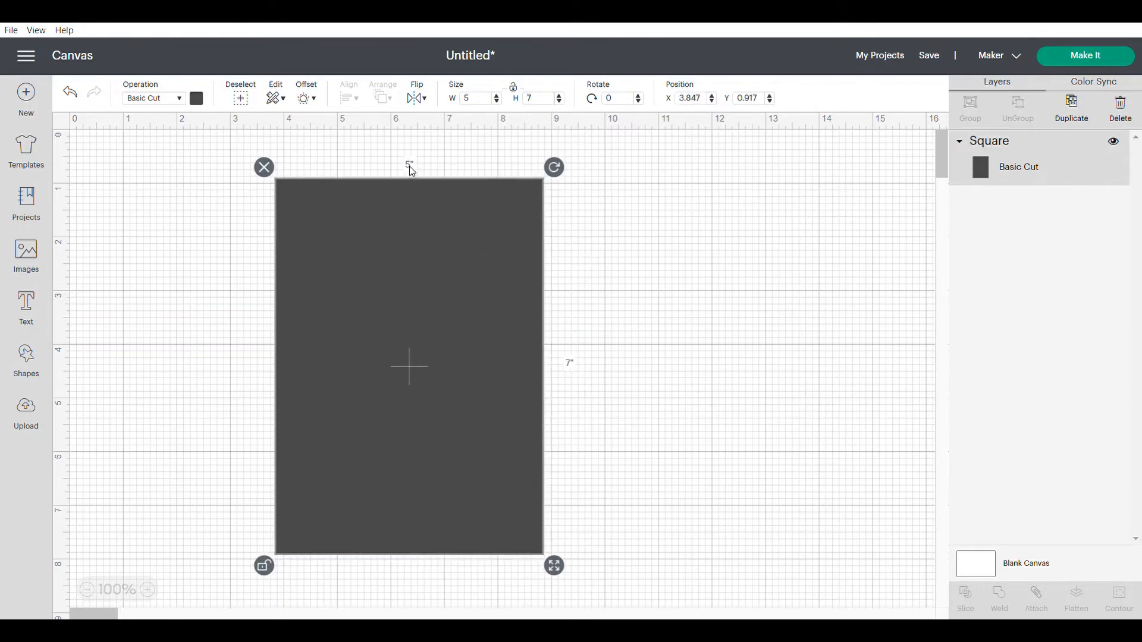
Step: Colour the 5 × 7 inch rectangle white and move it to about X 3.7, Y 1.2 inches
left_click(196, 99)
left_click(216, 227)
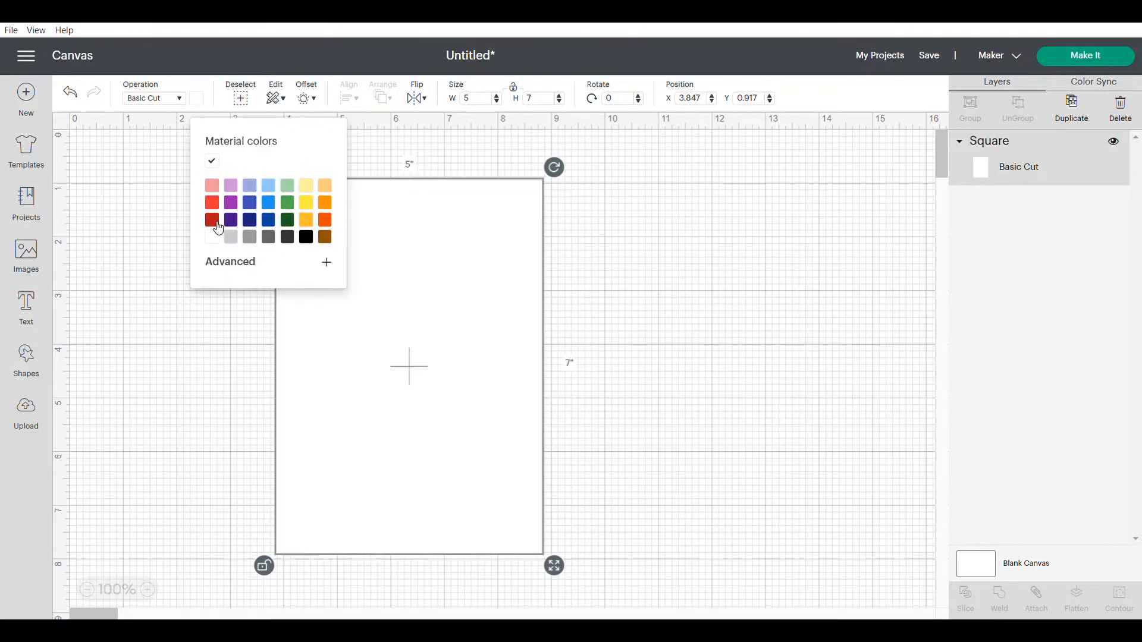
left_click(482, 168)
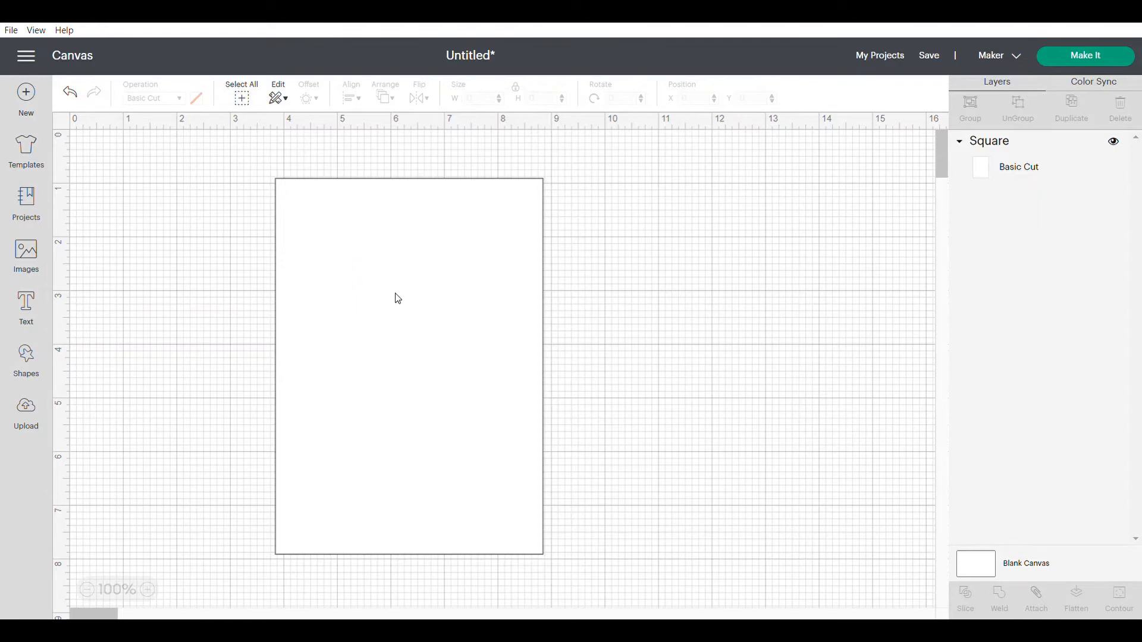
mouse_move(397, 295)
left_mouse_down()
mouse_move(412, 275)
mouse_move(408, 305)
left_mouse_up()
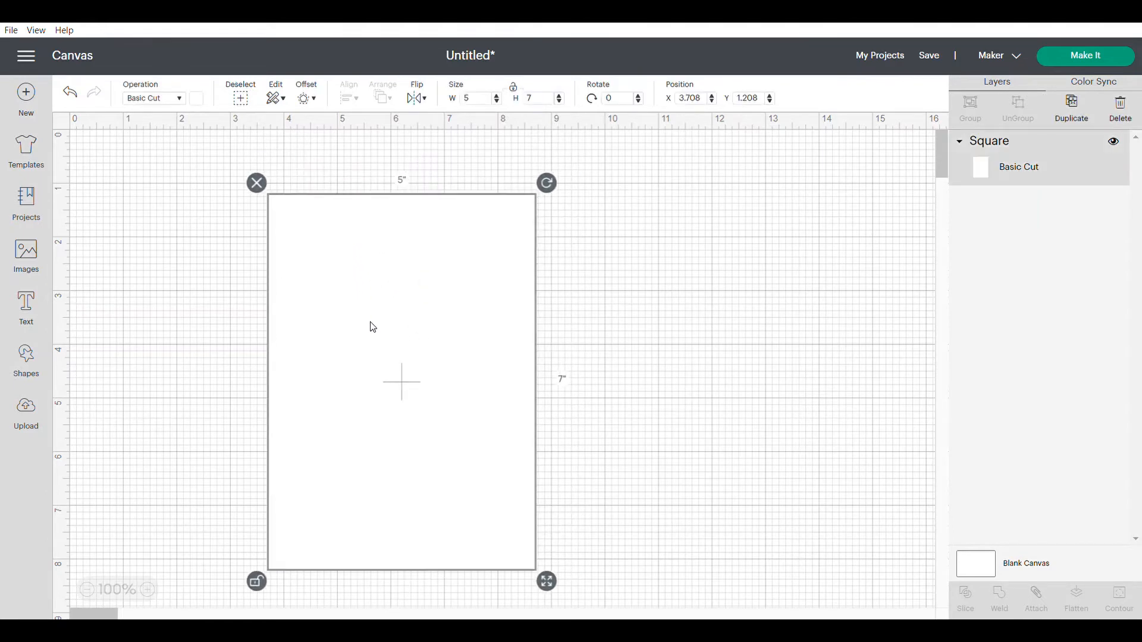
Step: Insert the line-drawn gnome with a heart from the image library and place it on the white card
left_click(29, 254)
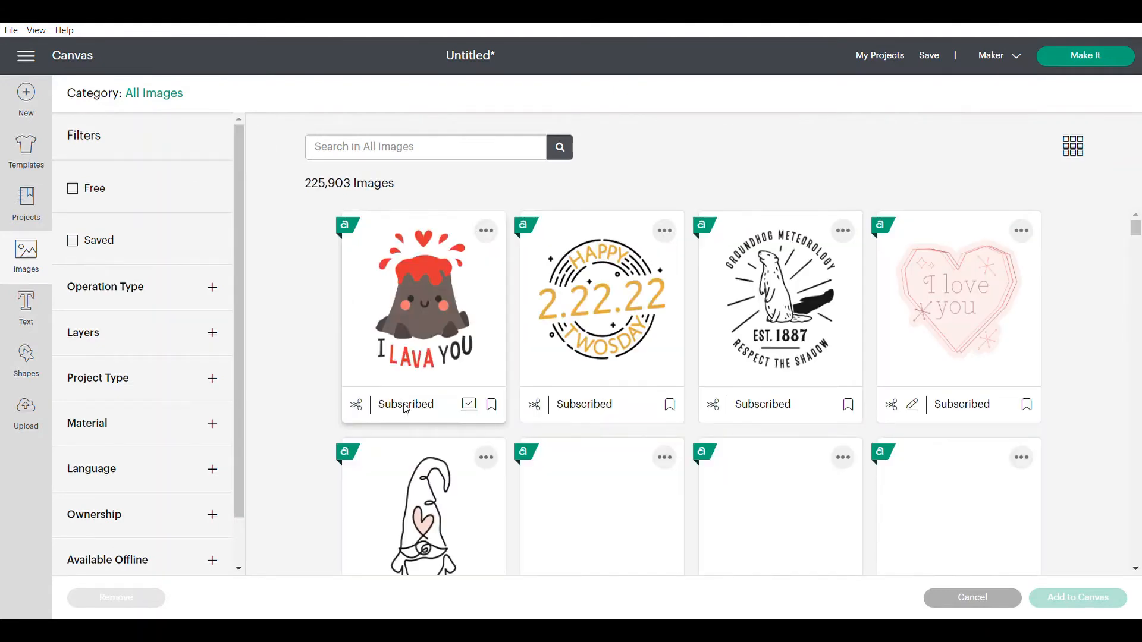
left_click(429, 499)
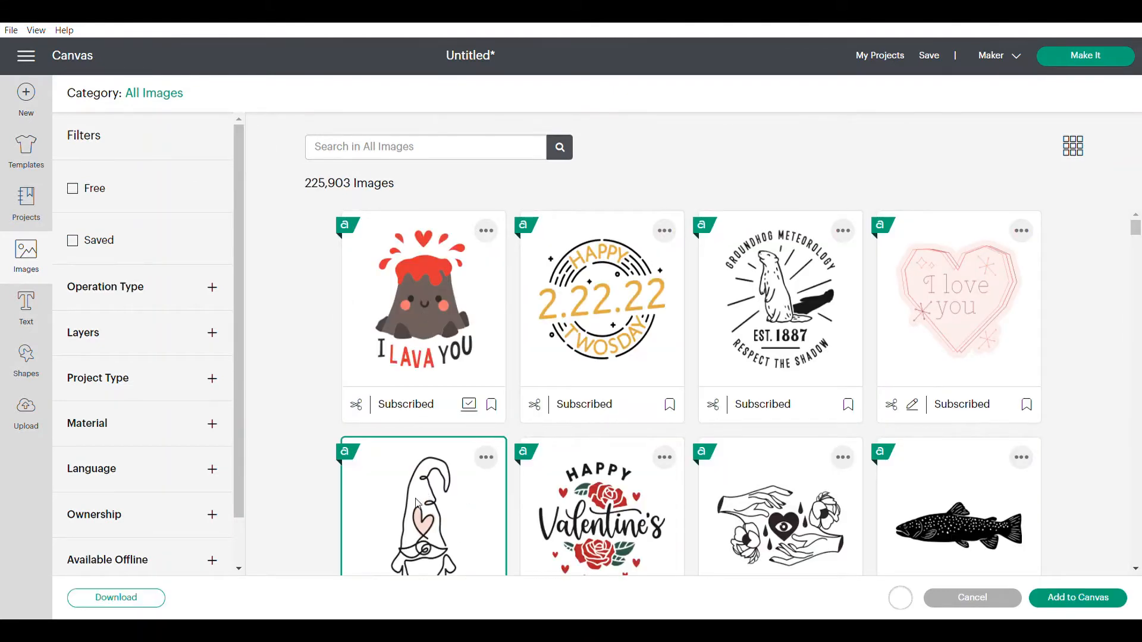
left_click(1096, 599)
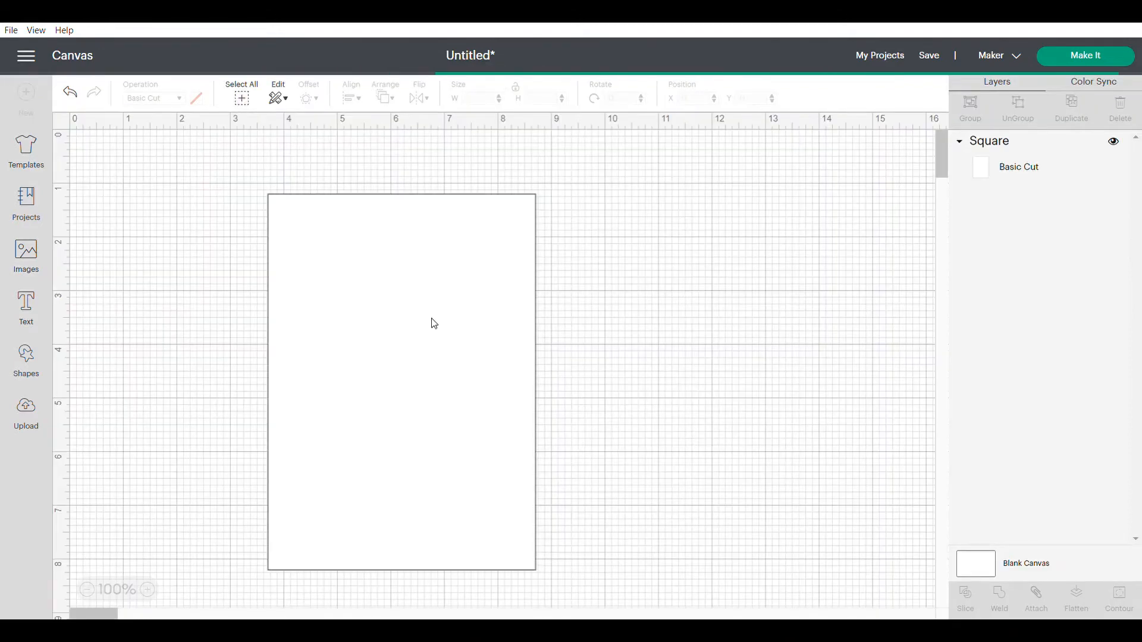
left_click_drag(214, 322, 430, 392)
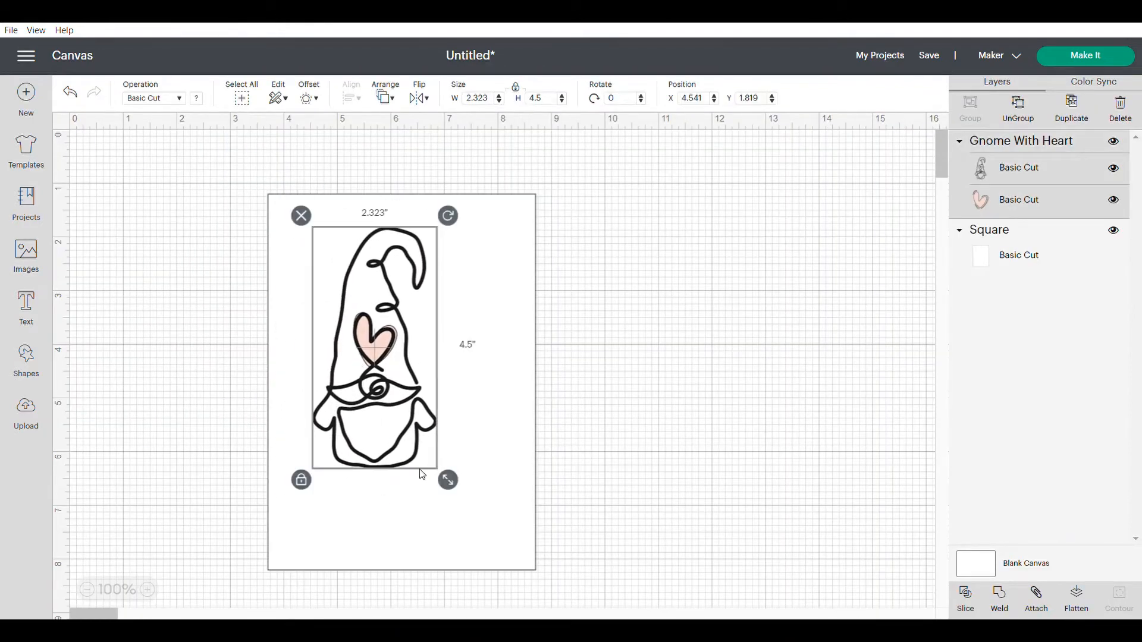
Step: Scale the gnome to about 3.2 × 6.2 inches and centre it on the white card
left_click_drag(447, 479, 505, 591)
left_click_drag(433, 459, 420, 429)
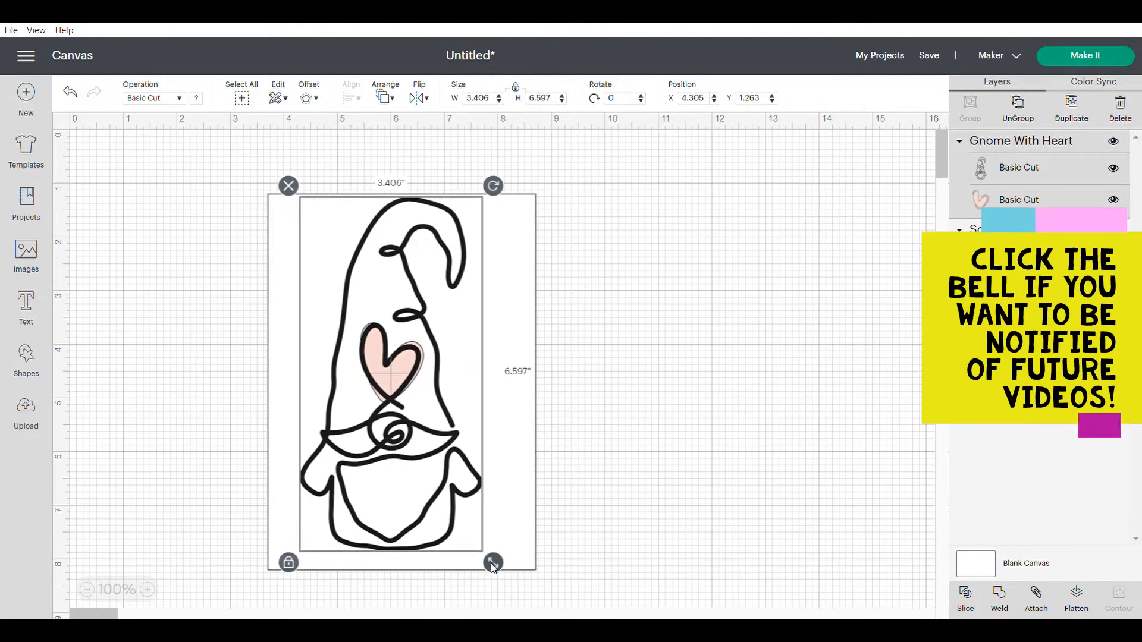
left_click_drag(493, 564, 468, 543)
left_click_drag(383, 476, 396, 492)
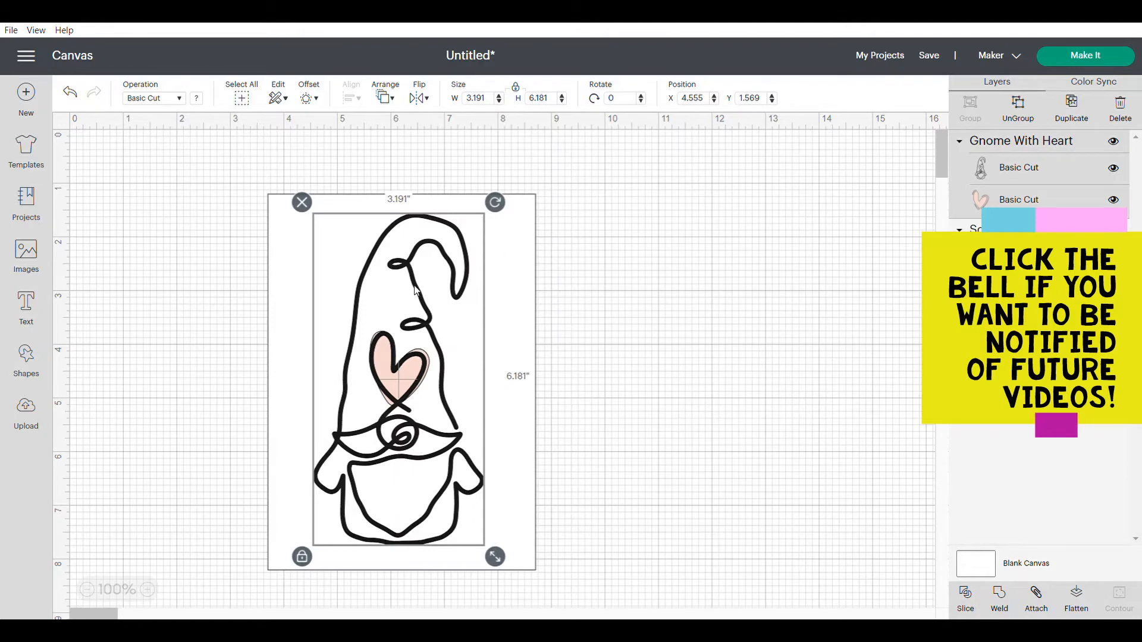
Step: Insert a second basic square and place it beside the card at about X 9.3, Y 1.25 inches
left_click(531, 240)
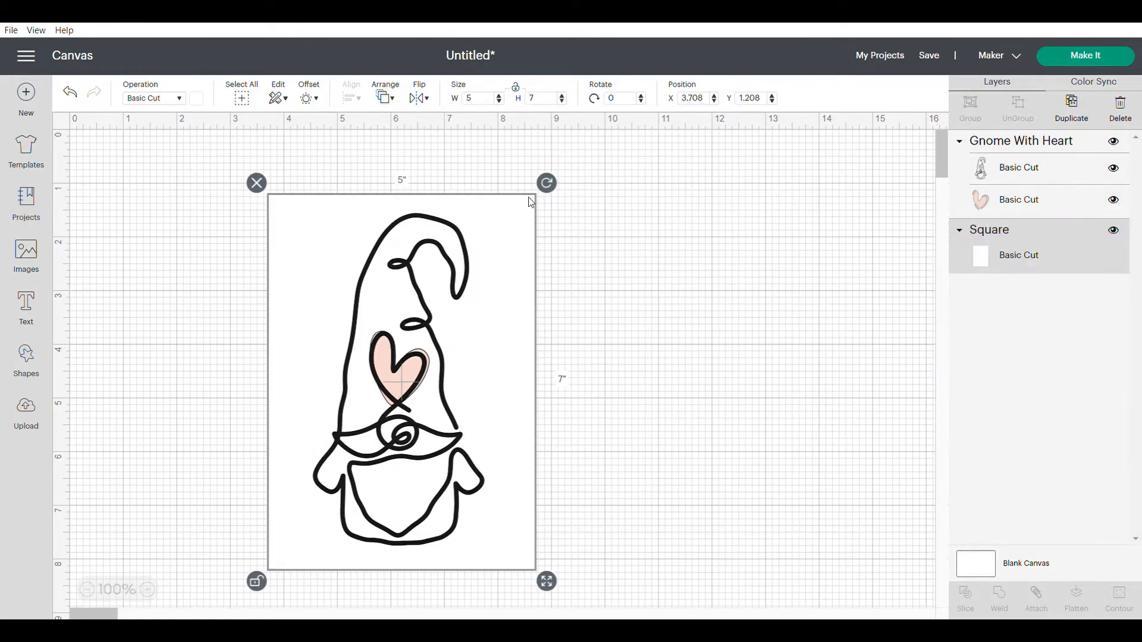
left_click(26, 355)
left_click(104, 419)
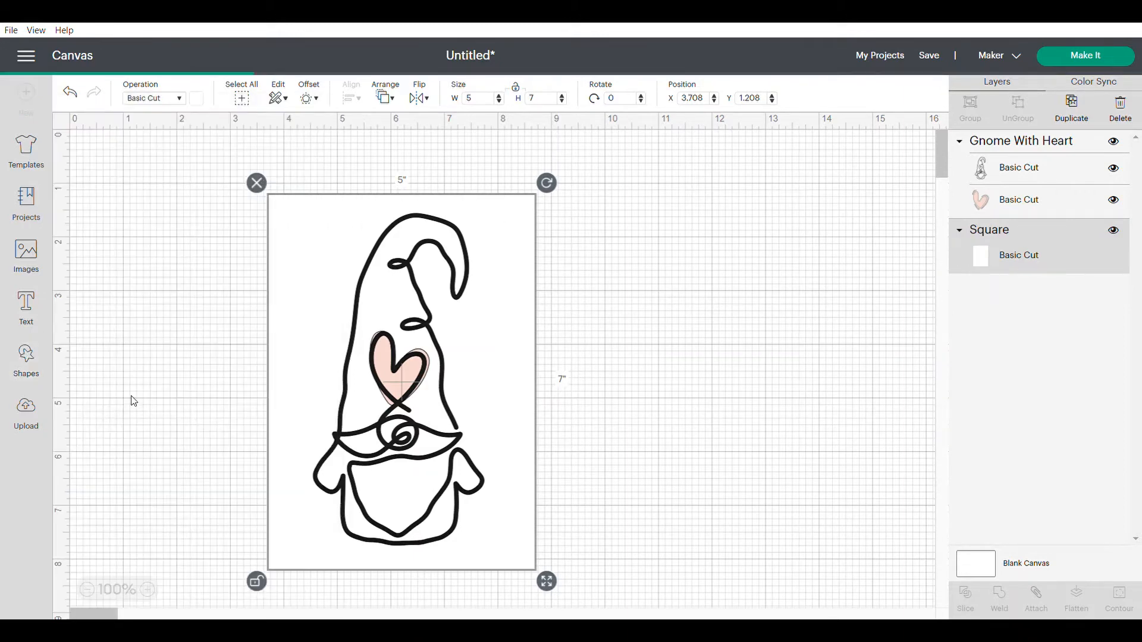
left_click_drag(180, 239, 622, 257)
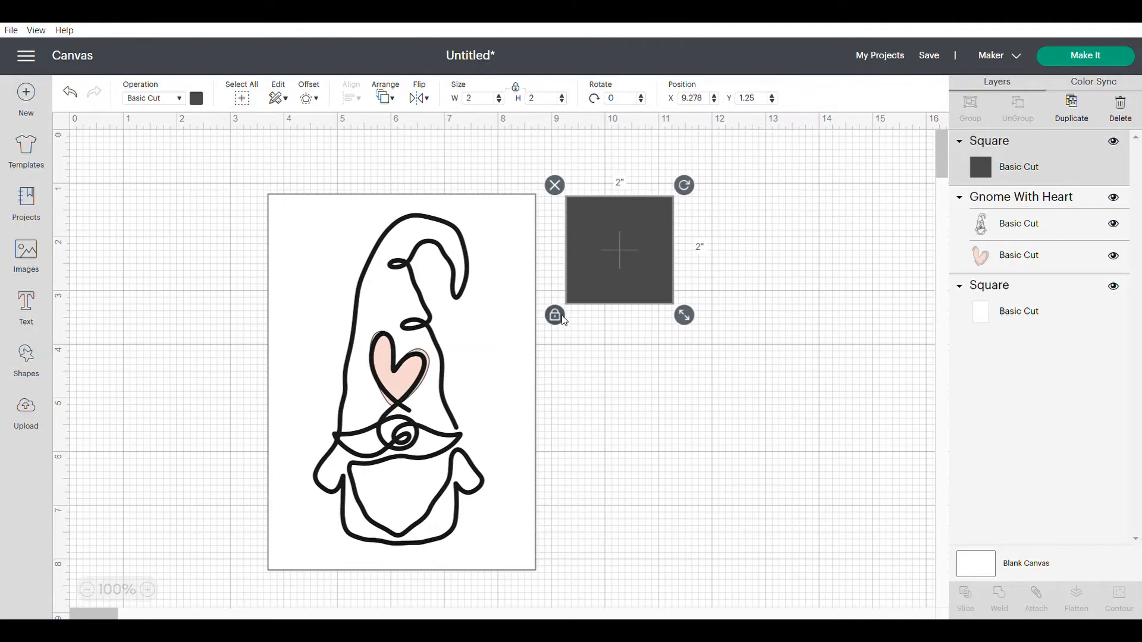
Step: Resize the new square to 4.75 inches wide by 6.75 inches high with unlocked proportions, and colour it light gray
left_click(486, 101)
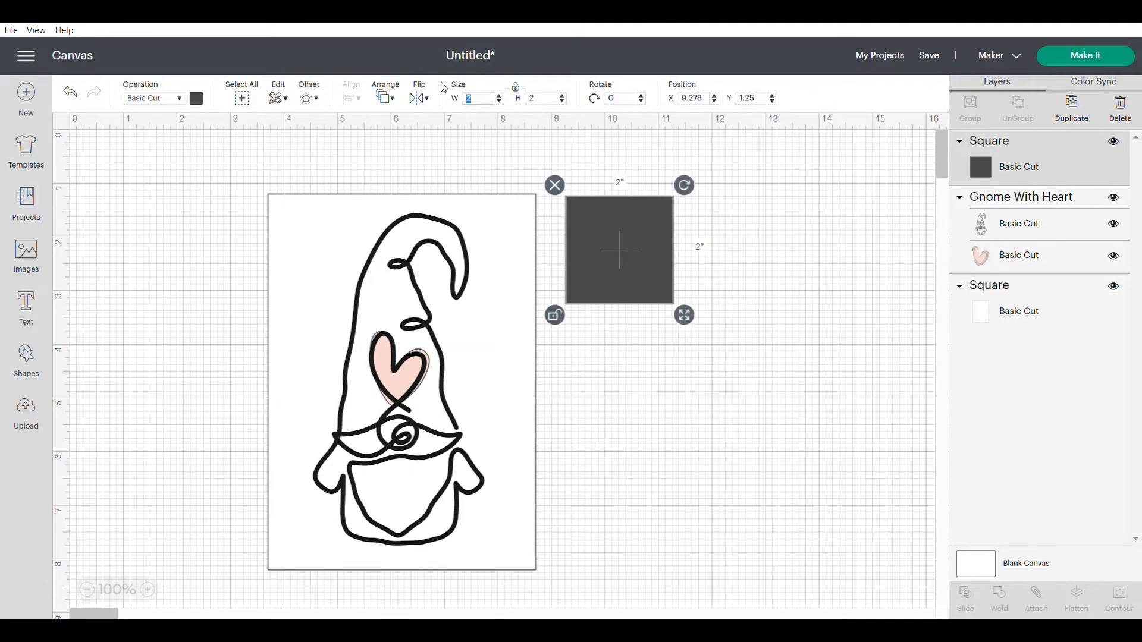
left_click(549, 98)
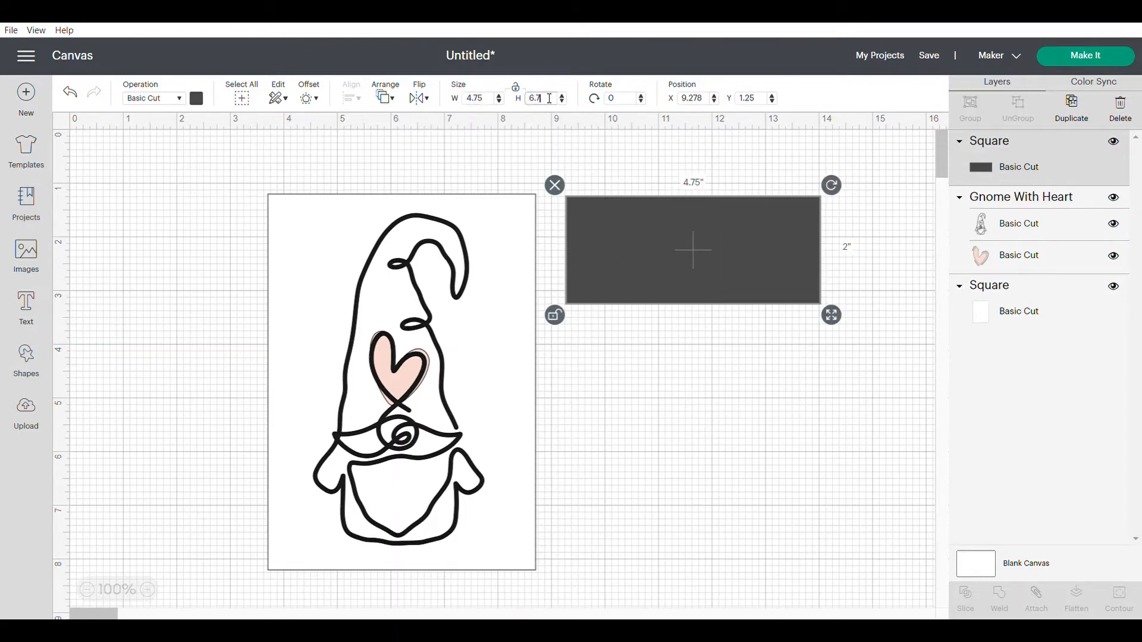
key("Return")
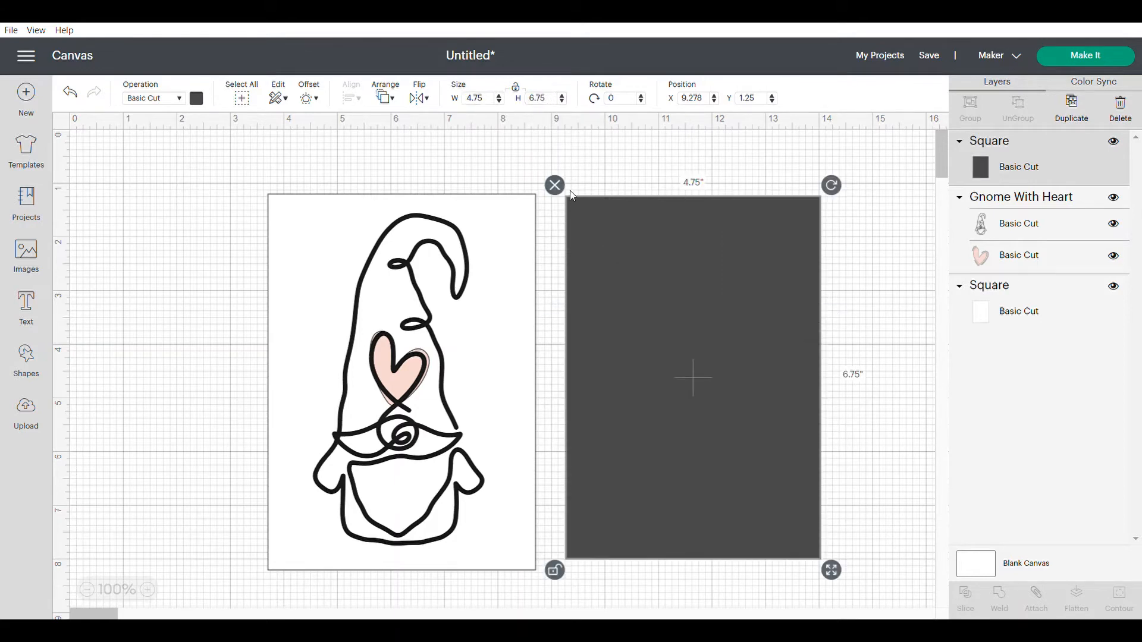
left_click(198, 98)
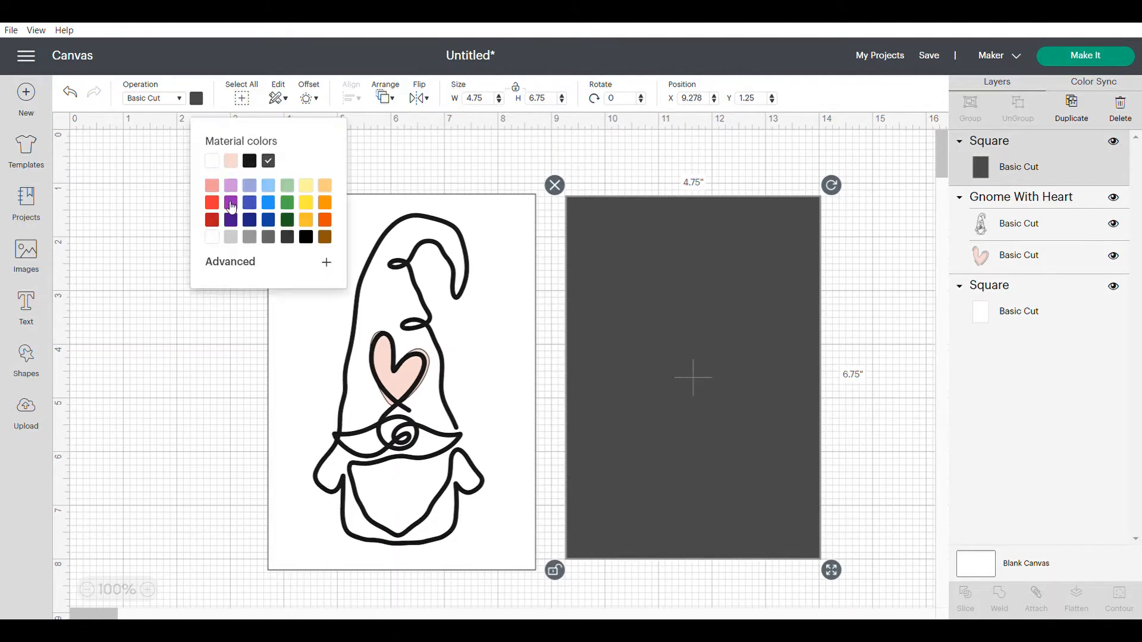
left_click(232, 236)
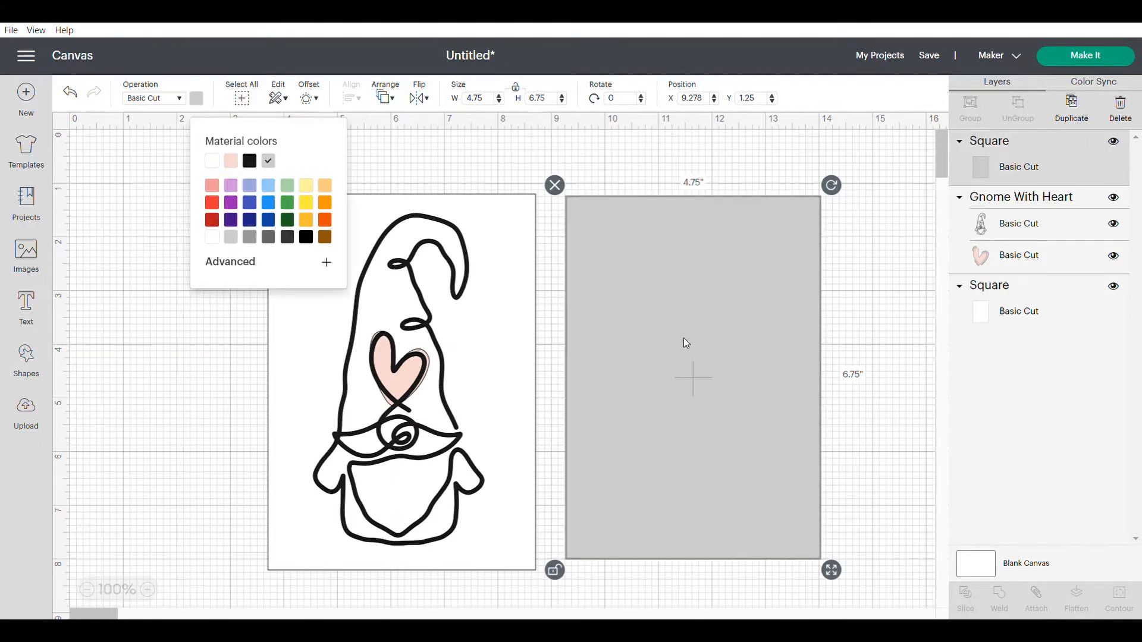
Step: Resize the light gray square to 4.50 inches wide by 6.50 inches high and place it over the card at about X 4.06, Y 1.44
left_click_drag(684, 338, 391, 343)
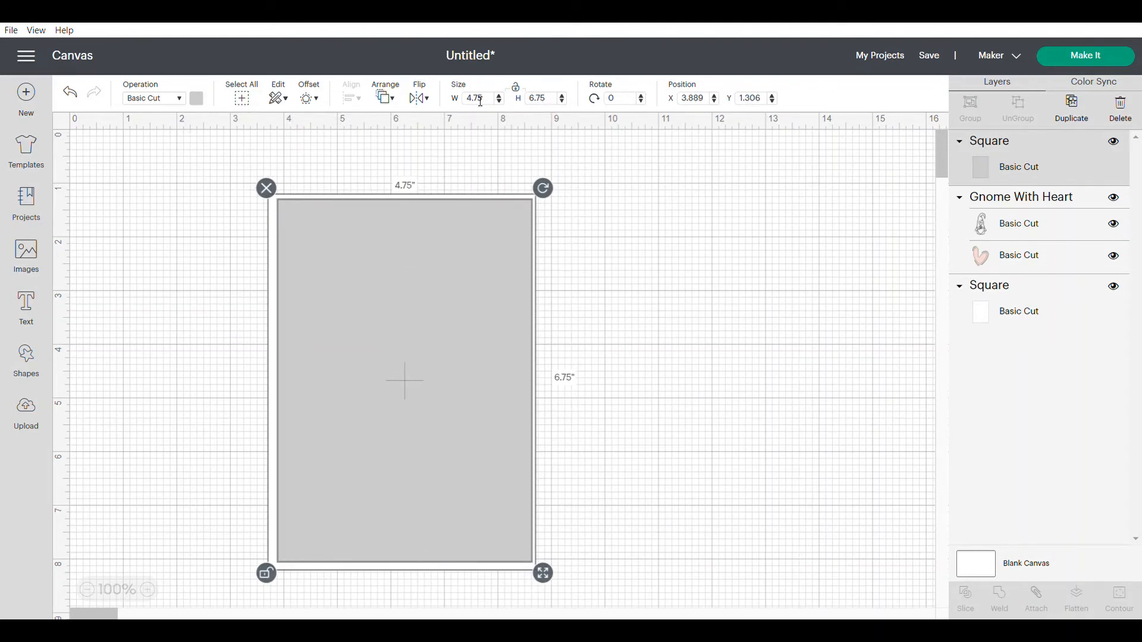
left_click_drag(473, 100, 495, 106)
type("50")
key("Return")
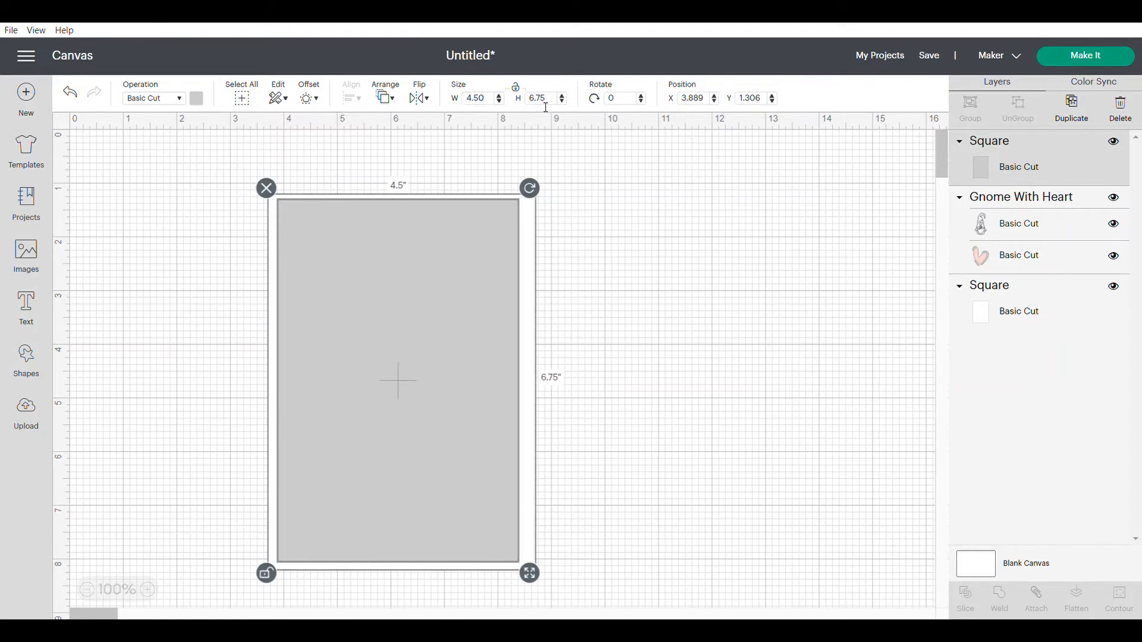
left_click_drag(546, 100, 537, 99)
key("Return")
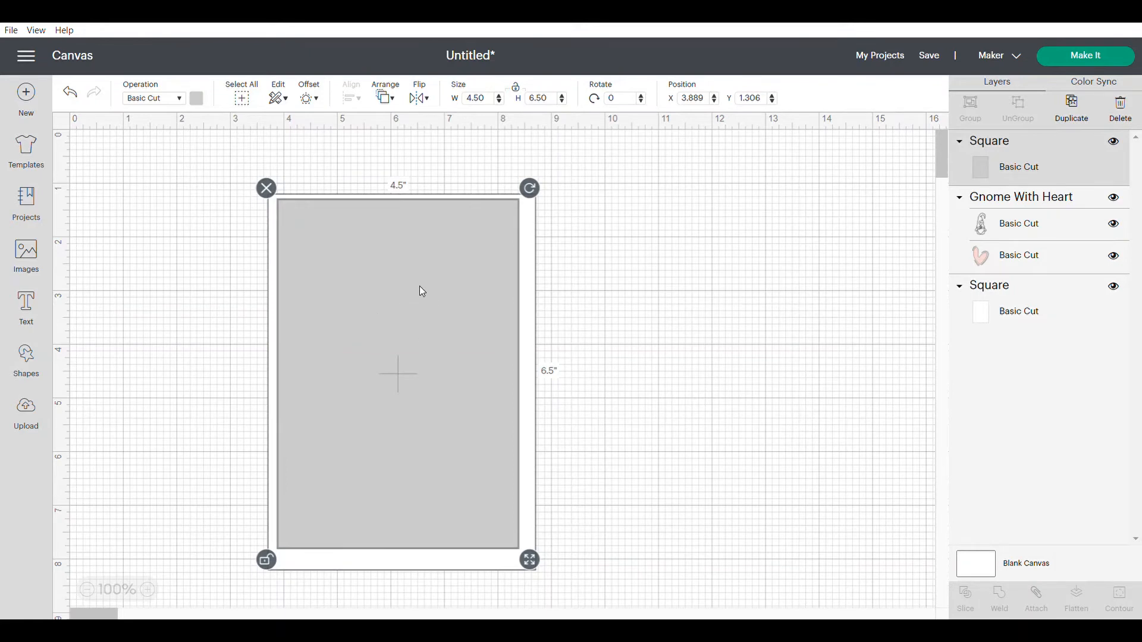
left_click_drag(419, 287, 425, 297)
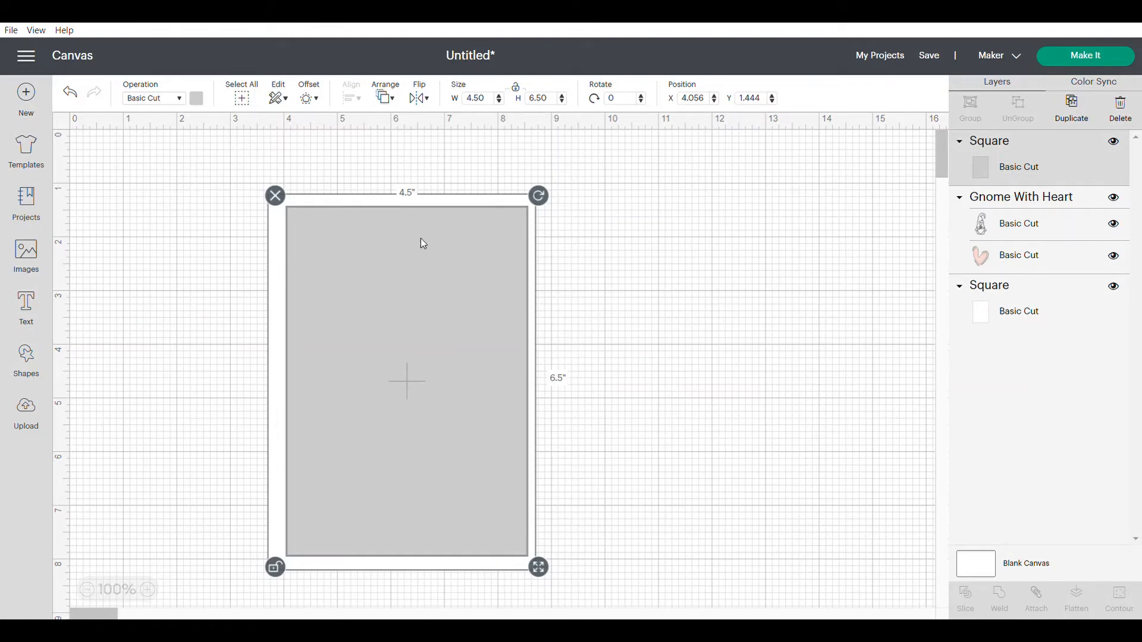
Step: Send the gray square to the back, and send the white card behind it so the gray layer lies between card and gnome
left_click(392, 100)
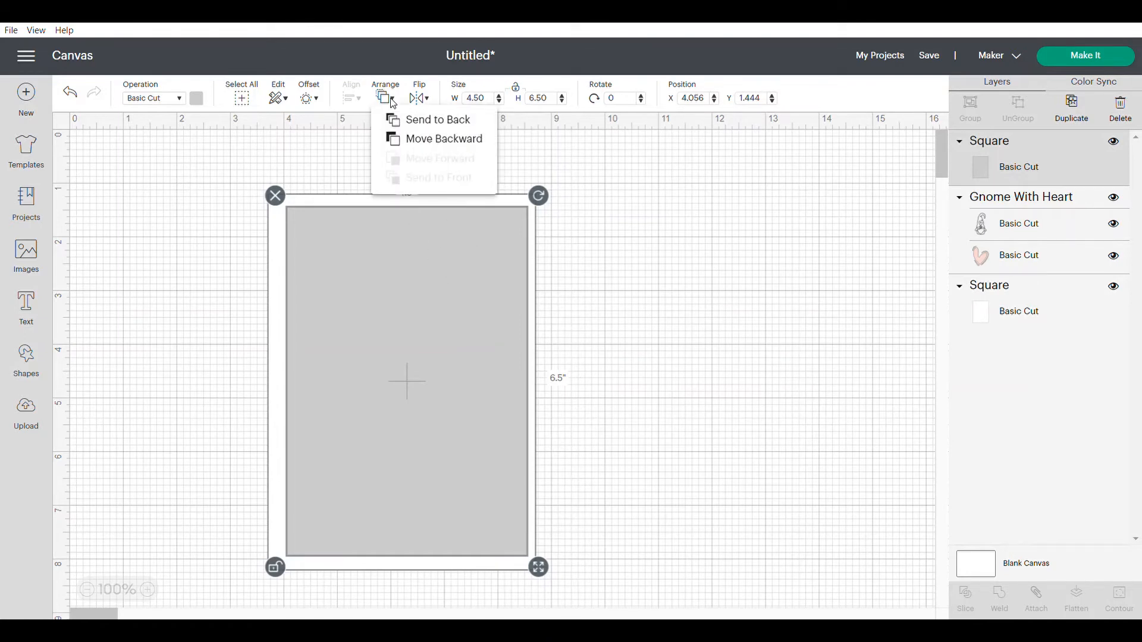
left_click(446, 125)
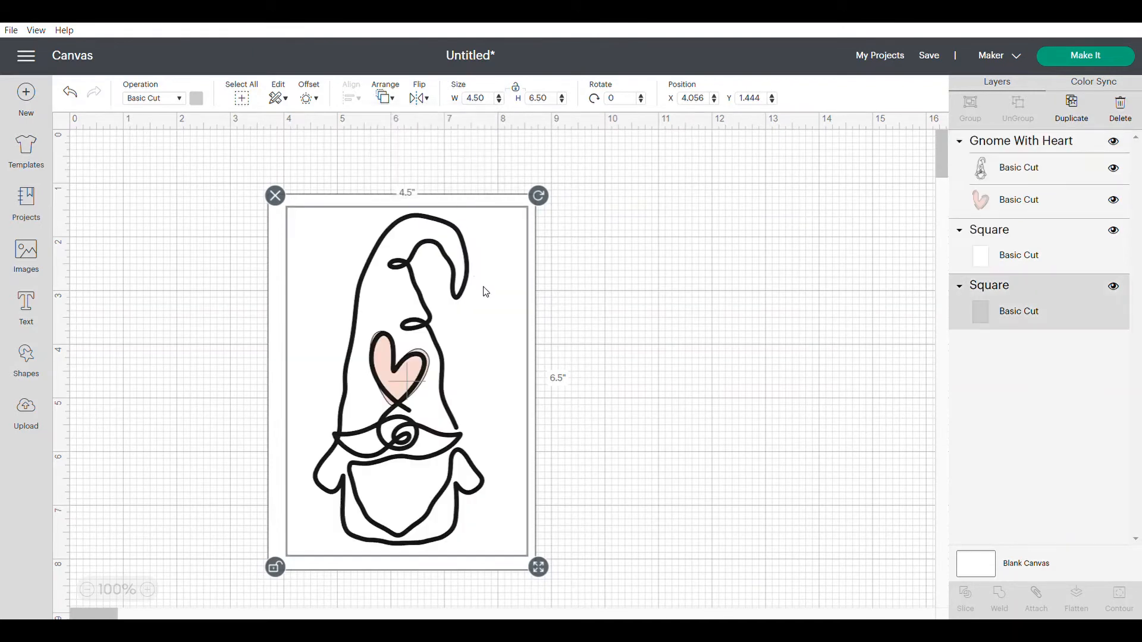
left_click(507, 201)
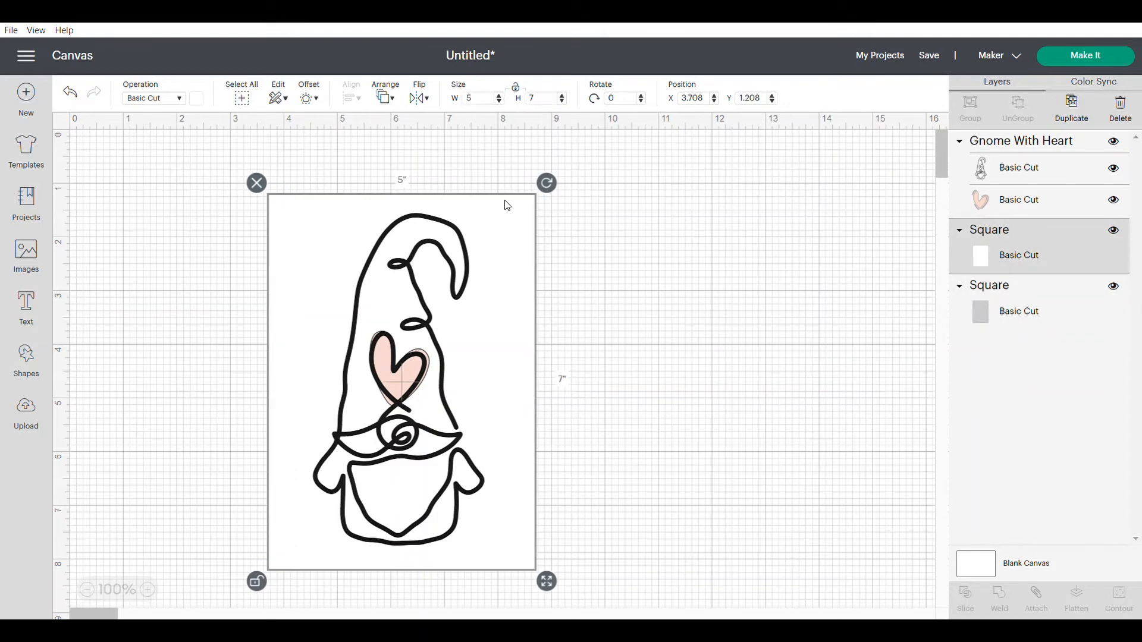
left_click(386, 99)
left_click(405, 119)
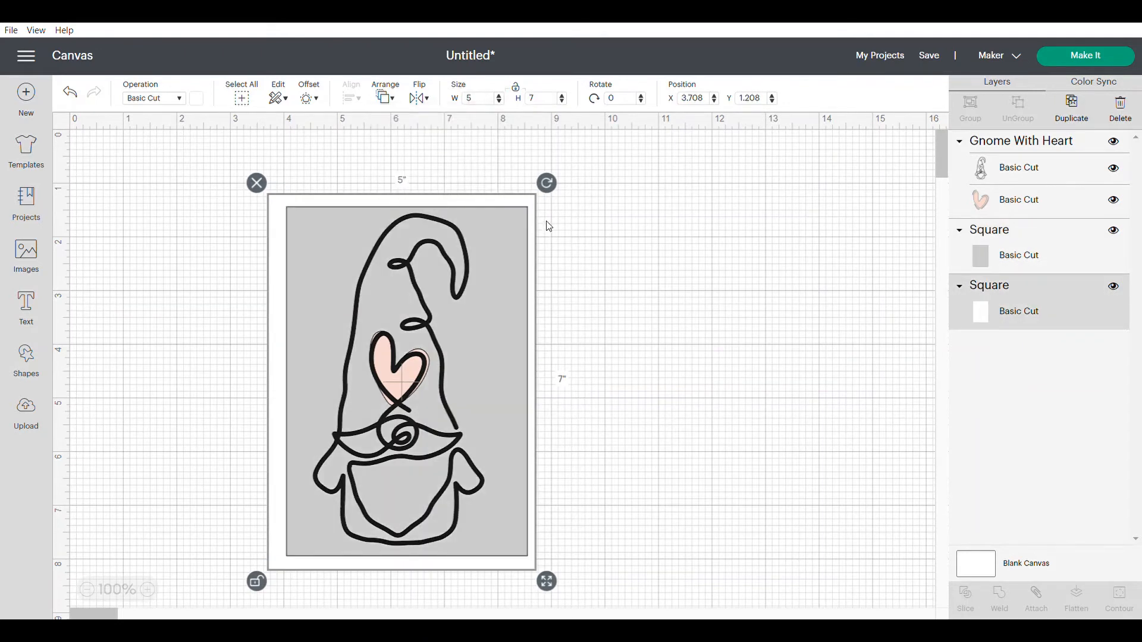
Step: Move the gnome off the card, and align the gray square and white card on their common center
mouse_move(394, 293)
left_mouse_down()
mouse_move(438, 282)
mouse_move(402, 292)
left_mouse_up()
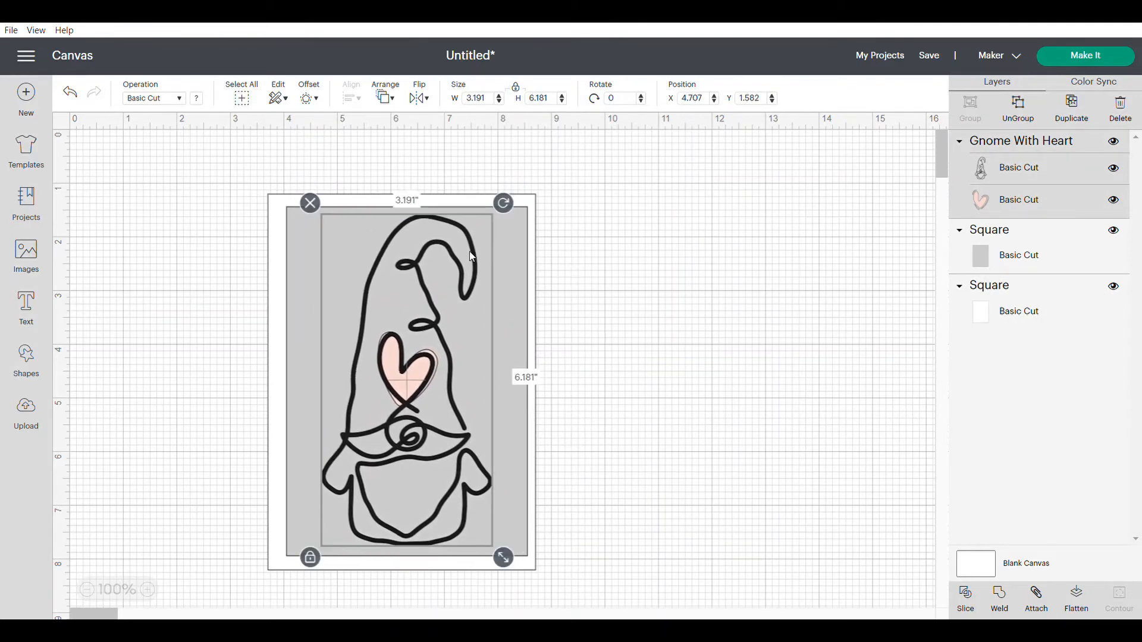
left_click_drag(471, 255, 221, 230)
left_click_drag(403, 164, 440, 330)
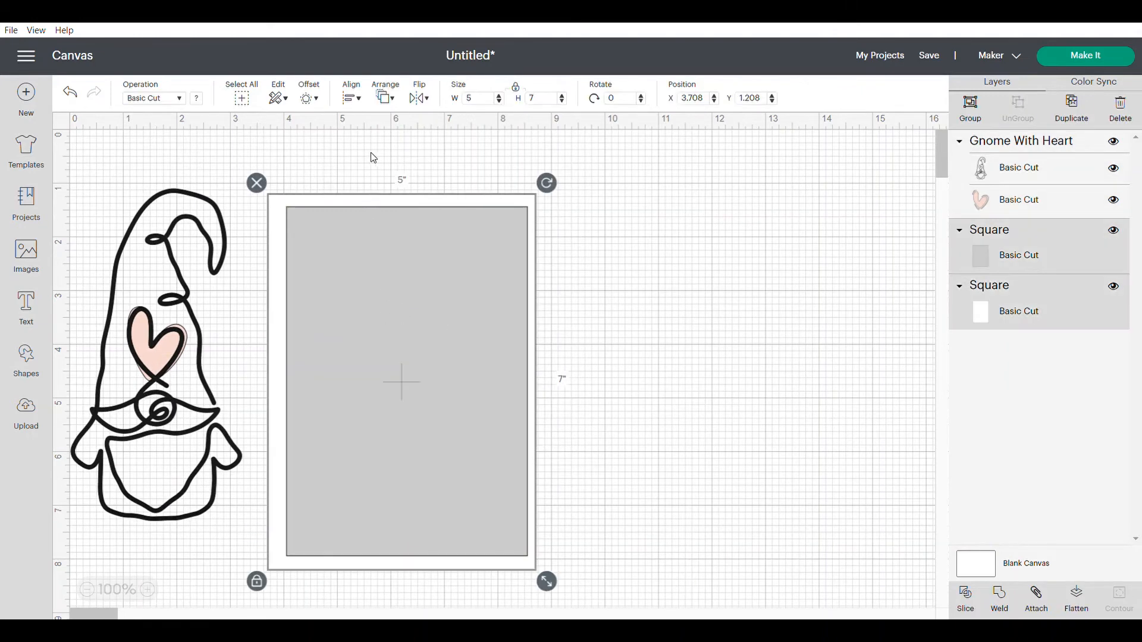
left_click_drag(369, 154, 418, 395)
left_click(362, 102)
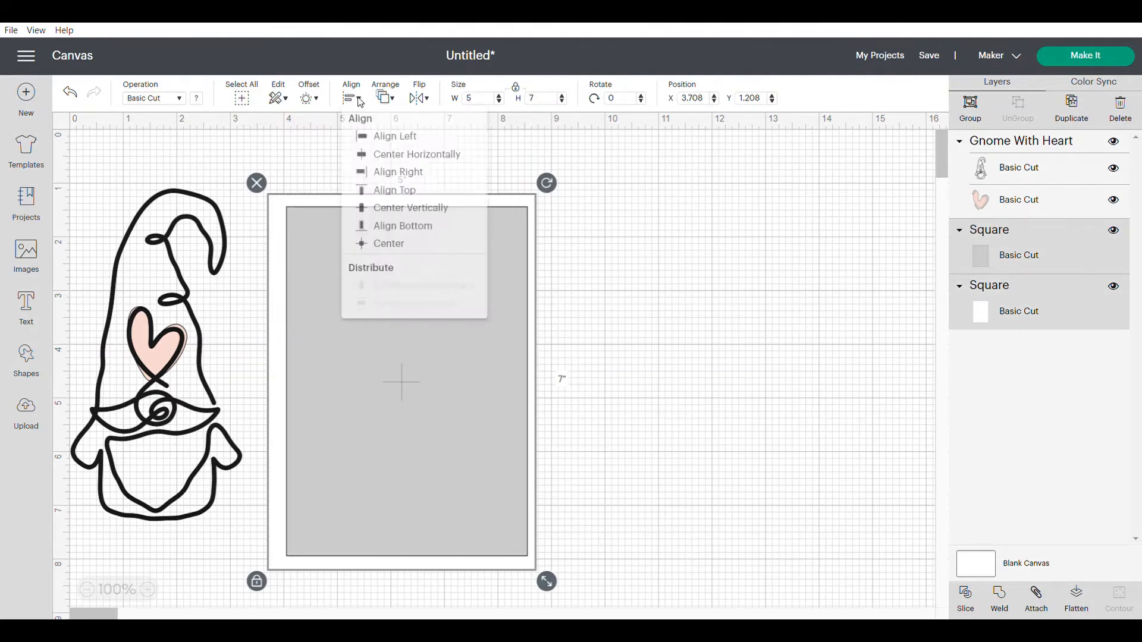
left_click(393, 262)
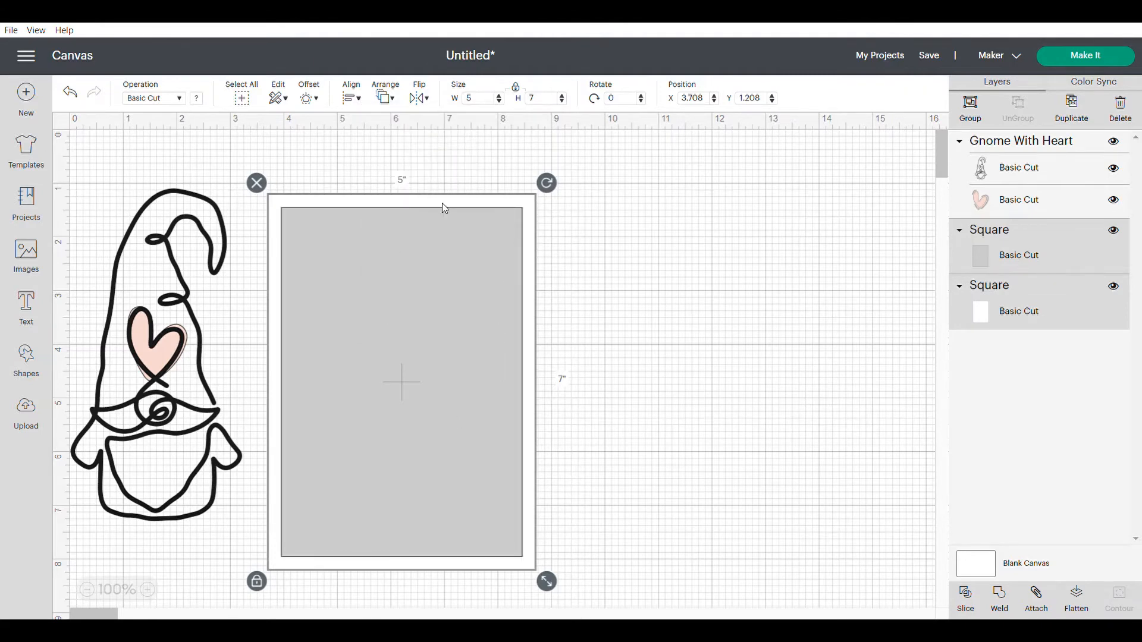
Step: Place the gnome back over the gray layer at about X 4.56, Y 1.57 inches
left_click_drag(148, 382, 394, 408)
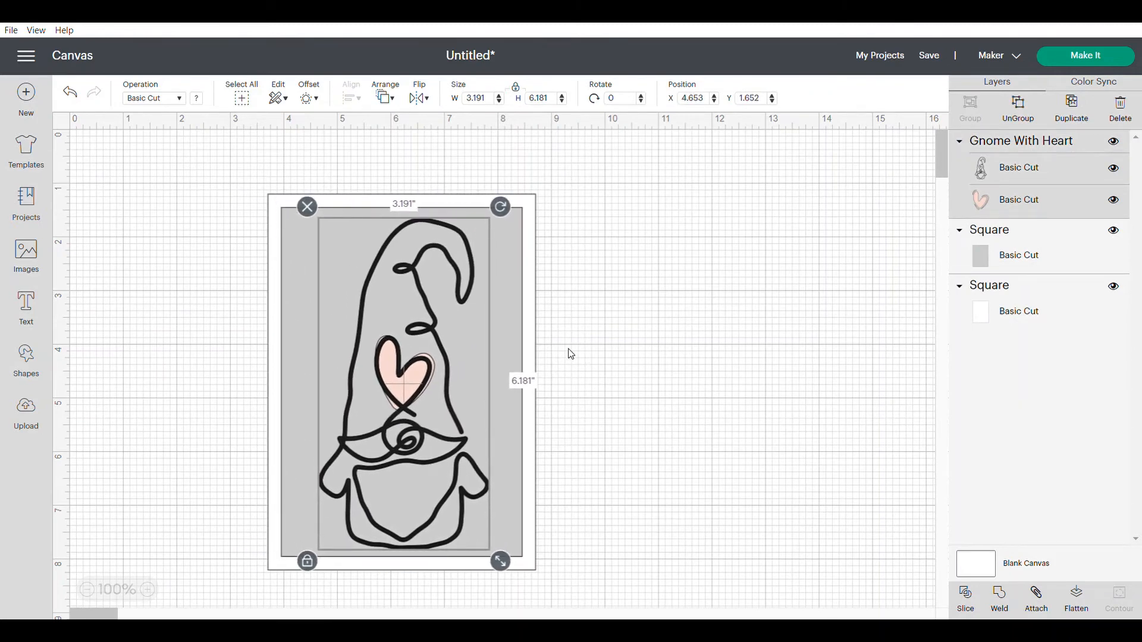
left_click_drag(407, 334, 662, 305)
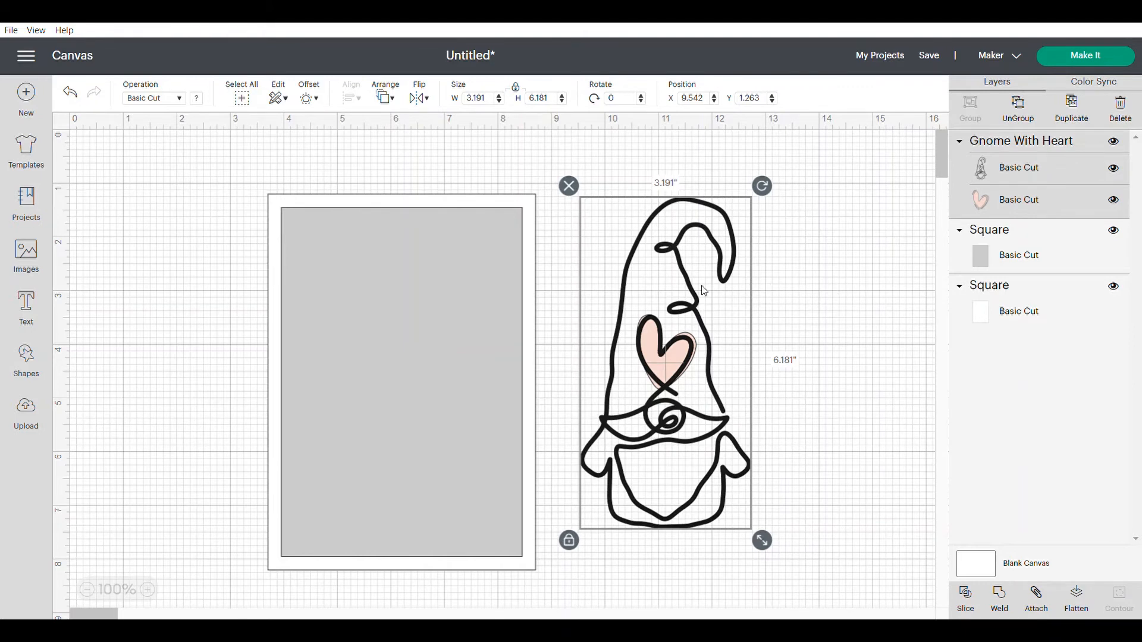
left_click_drag(676, 319, 459, 332)
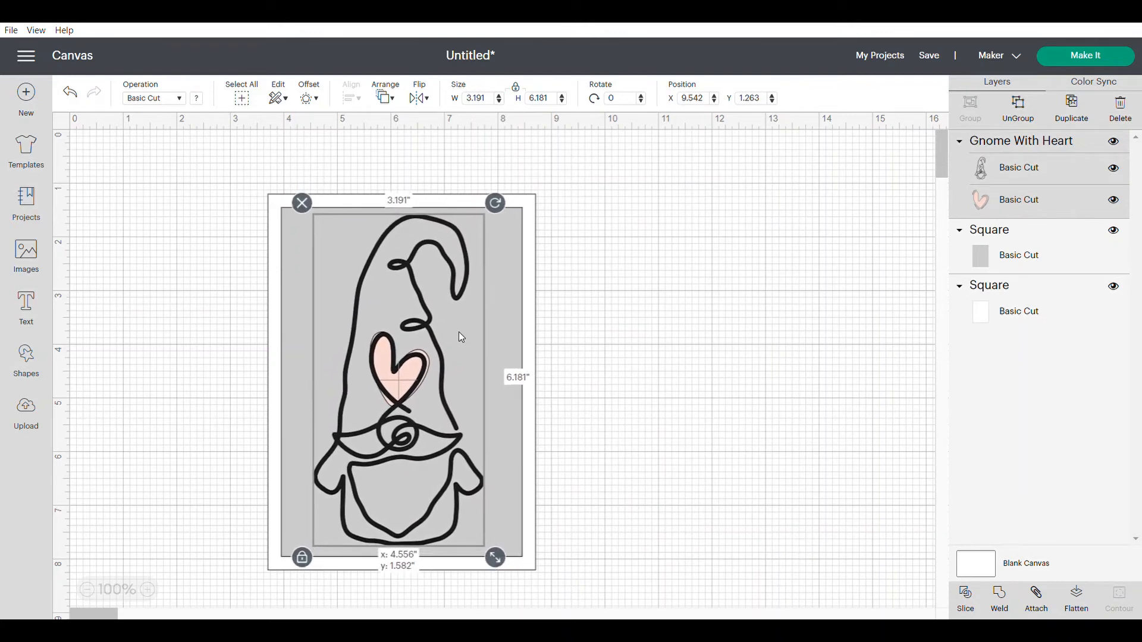
Step: Try yellow and red on the smaller gray layer, and settle on light purple as its material color
left_click(509, 290, "shift")
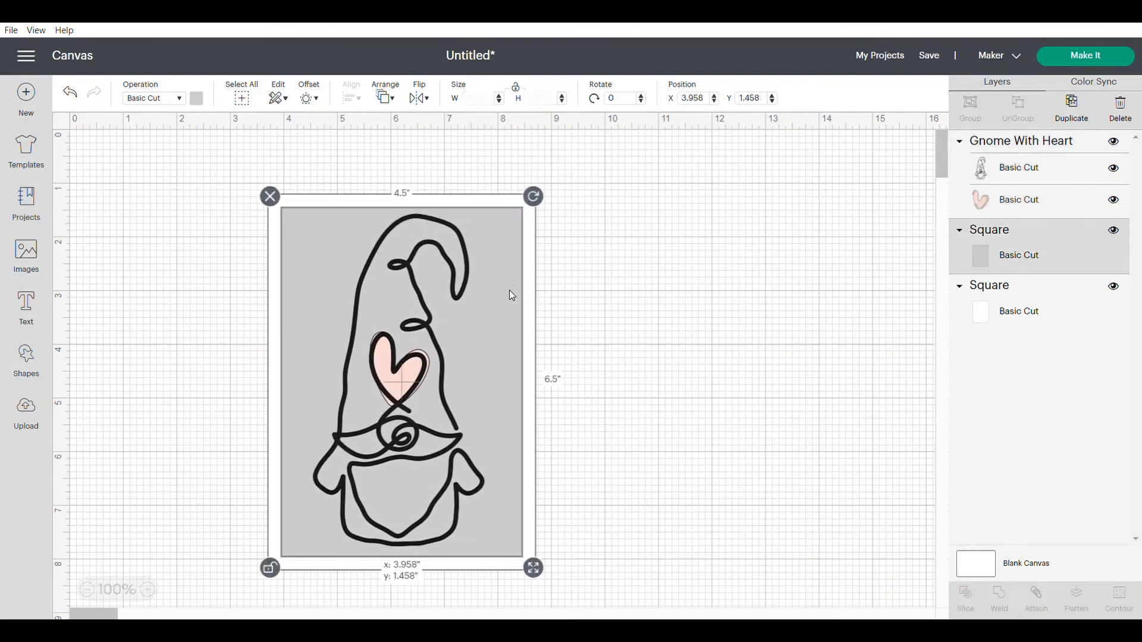
left_click(200, 98)
left_click(306, 203)
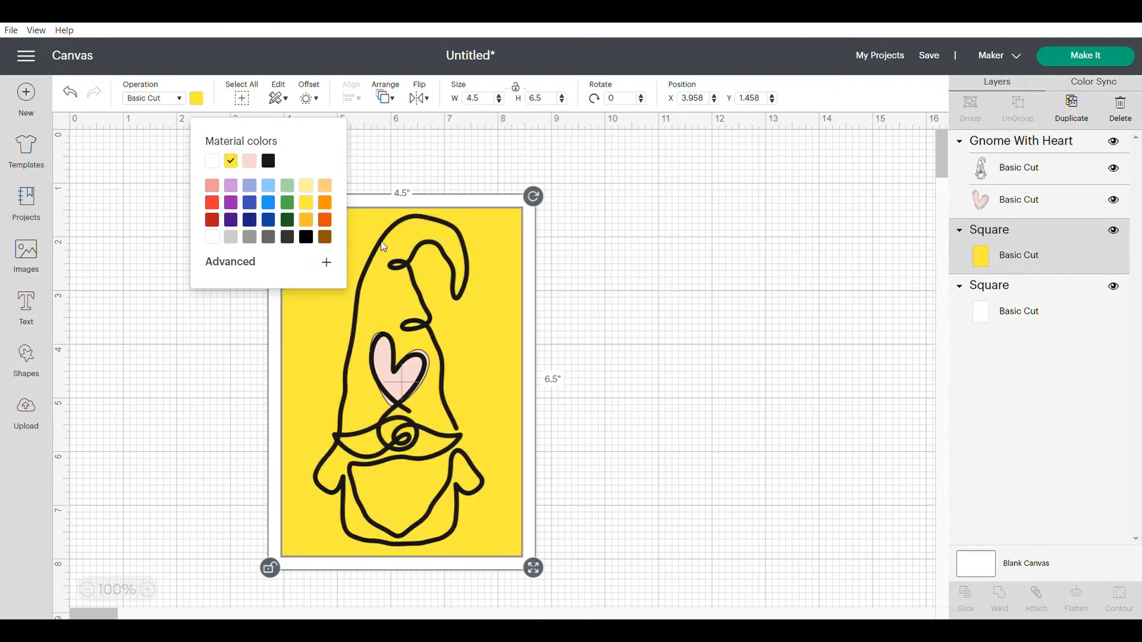
left_click(212, 204)
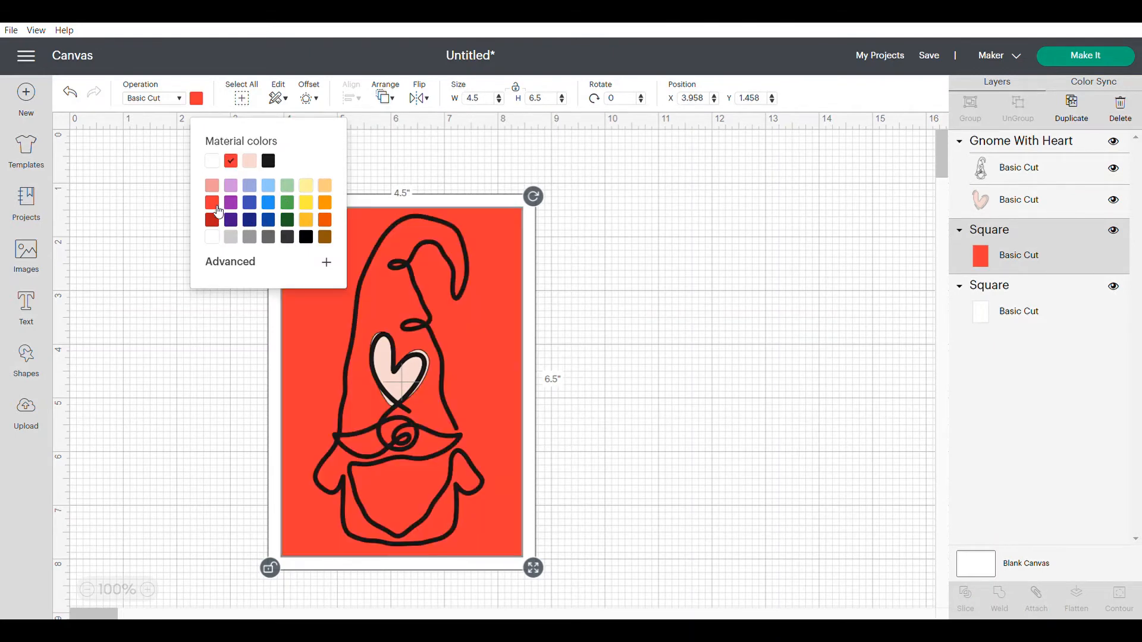
left_click(237, 188)
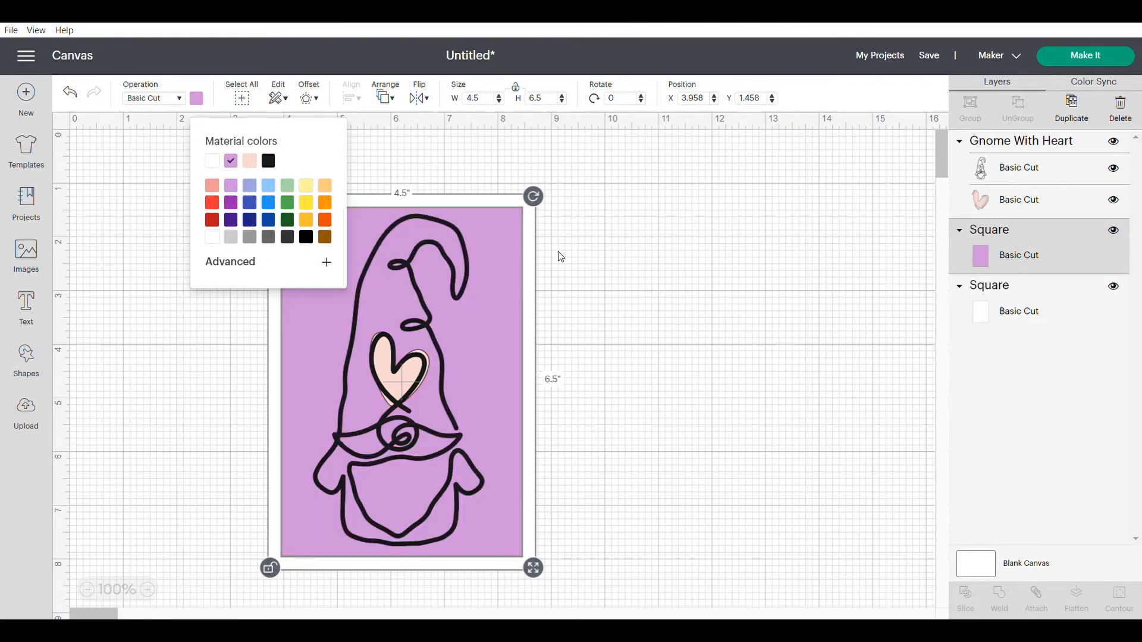
left_click(589, 255)
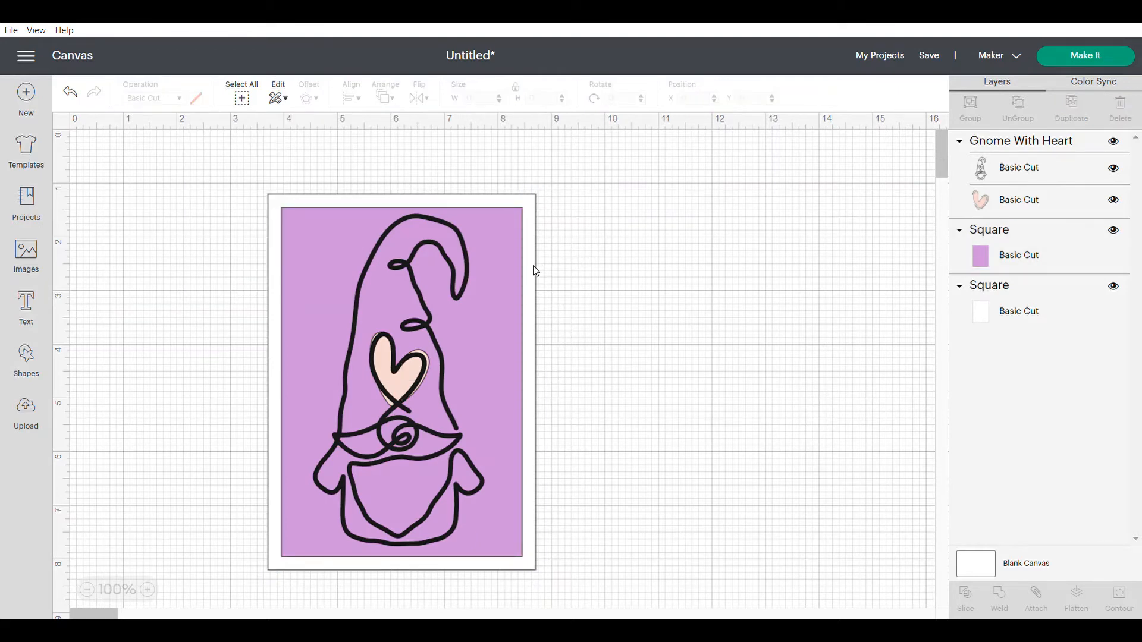
Step: Scale the gnome down to about 2.84 × 5.5 inches and place it beside the card at about X 10.3, Y 2.17
left_click(408, 369)
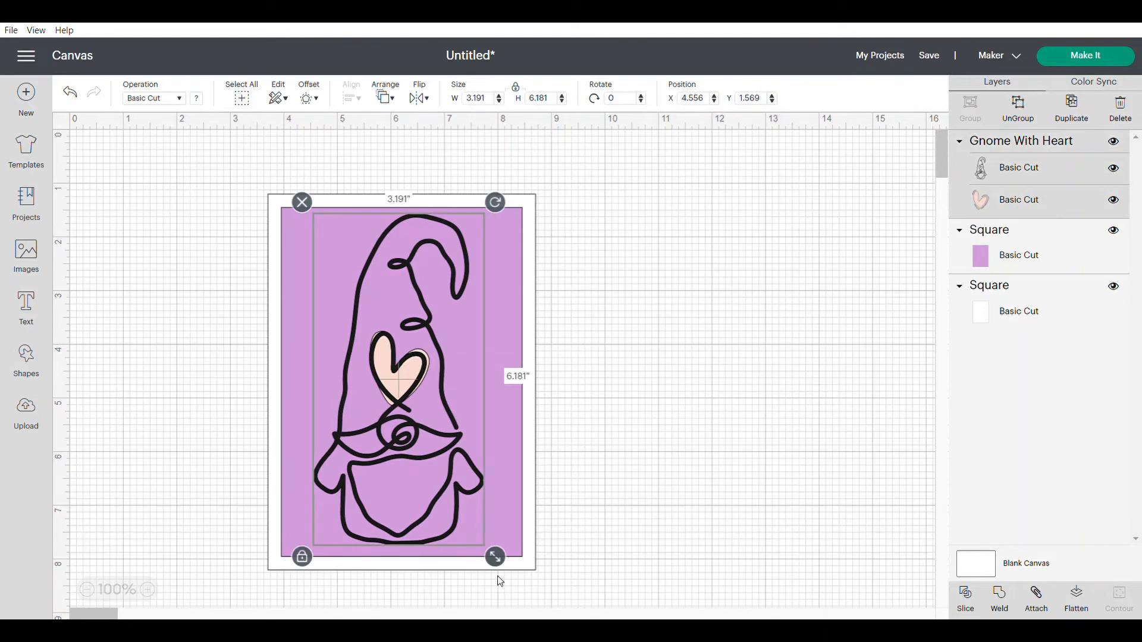
left_click_drag(496, 557, 466, 523)
left_click_drag(421, 478, 430, 499)
left_click_drag(454, 359, 648, 339)
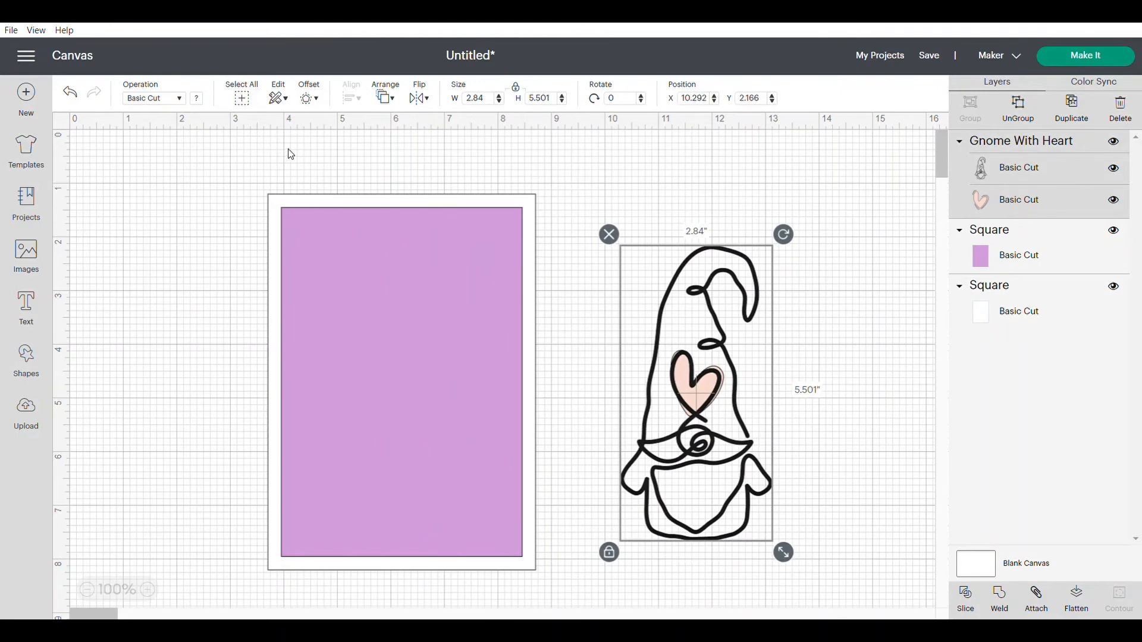
Step: Hide the purple square and the white square, leaving only the gnome on the canvas
left_click_drag(291, 154, 385, 330)
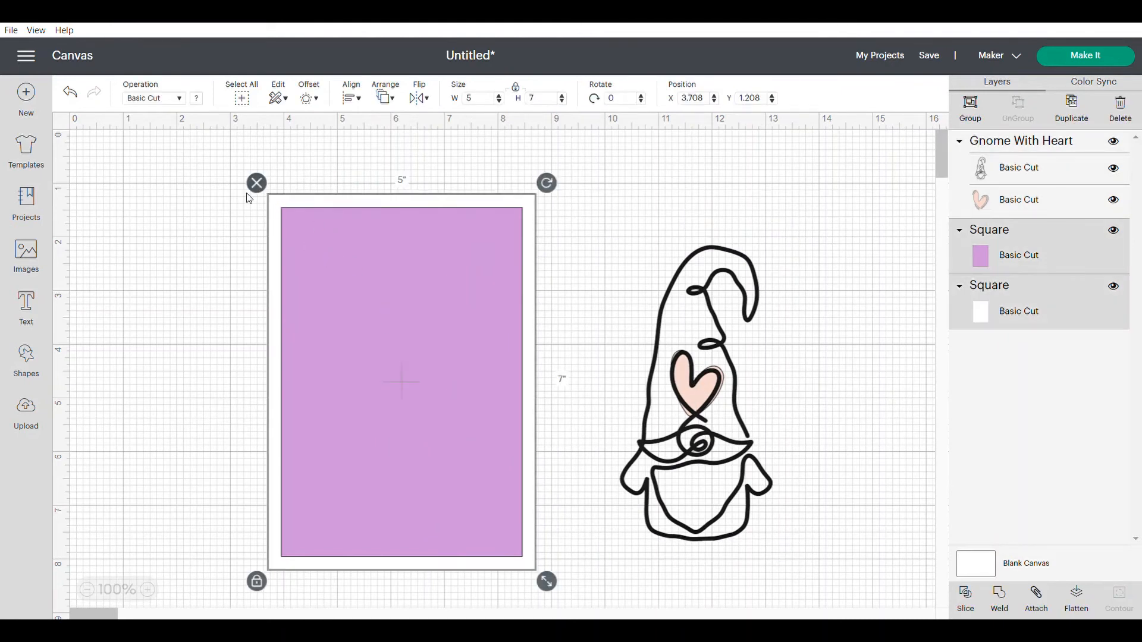
left_click(1113, 231)
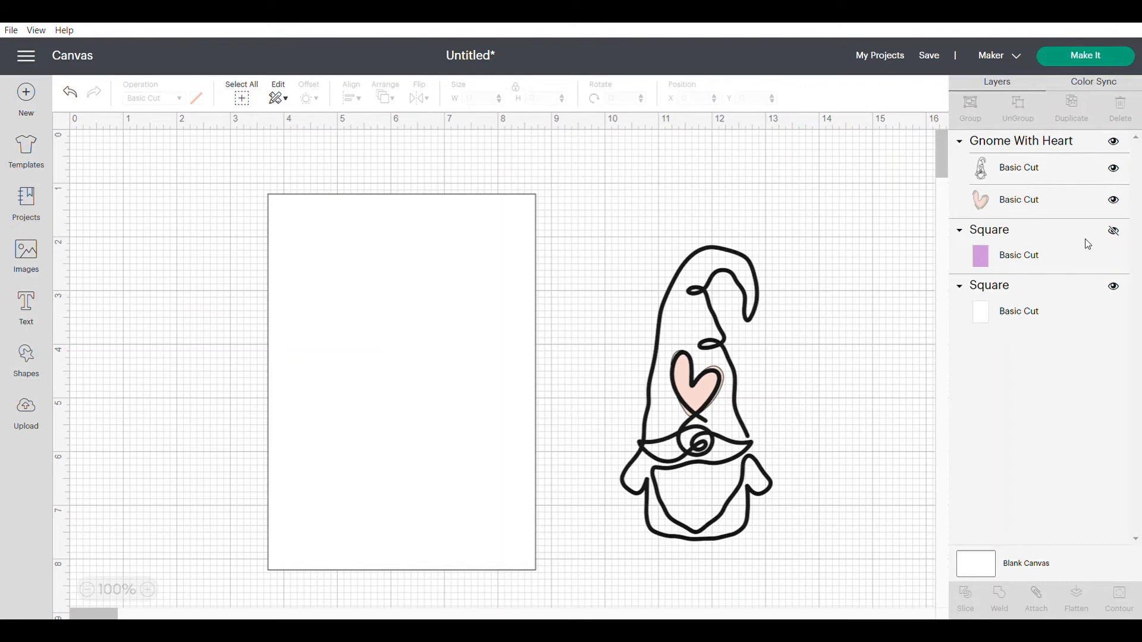
left_click(1114, 287)
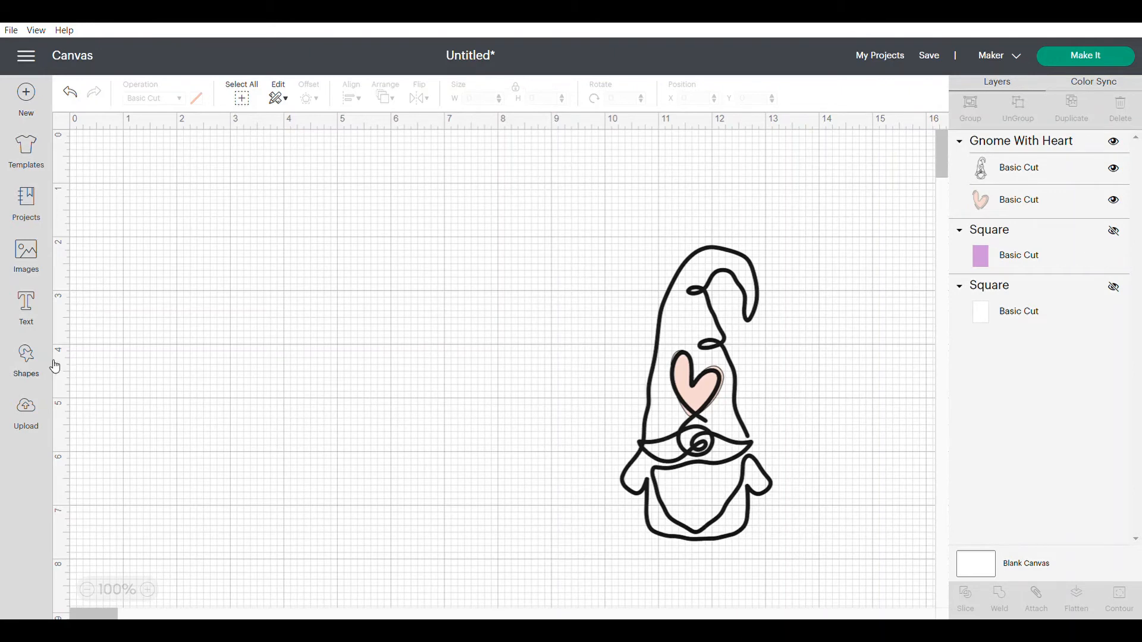
Step: Insert a basic heart shape, place it at about X 4.76, Y 1.53 inches, and move the gnome farther away from it
left_click(29, 356)
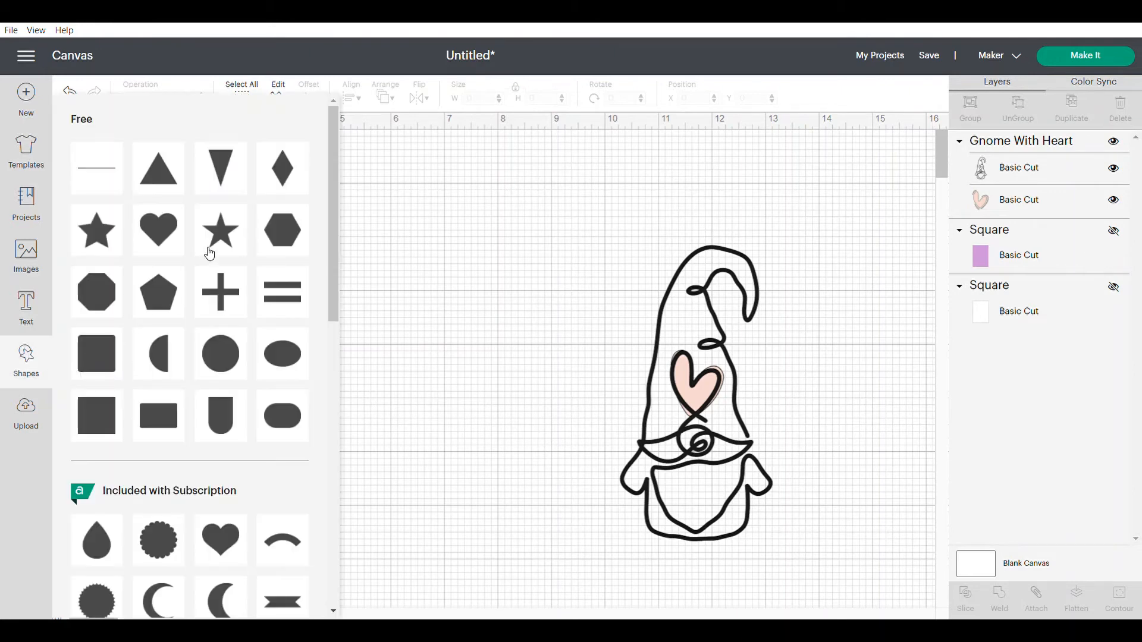
left_click(462, 373)
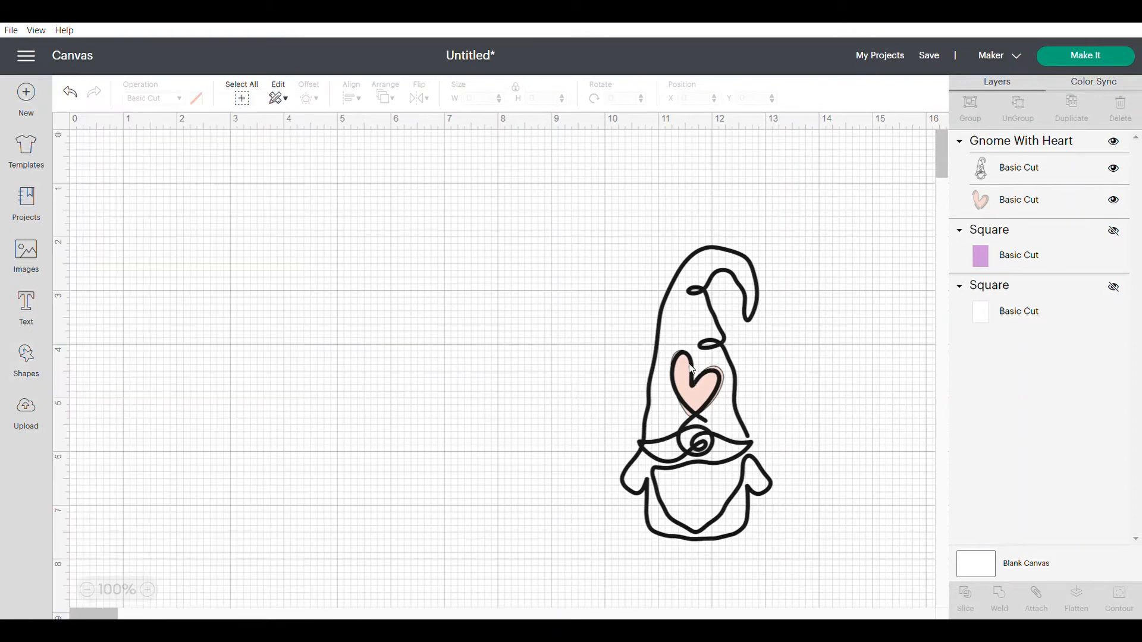
left_click_drag(692, 370, 671, 337)
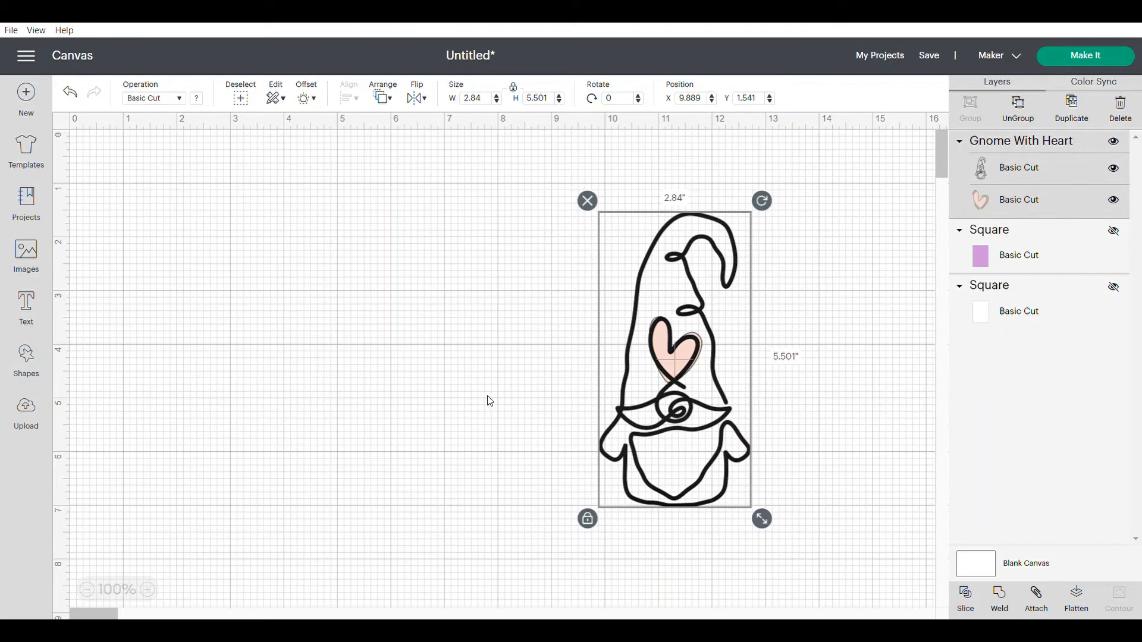
left_click(290, 379)
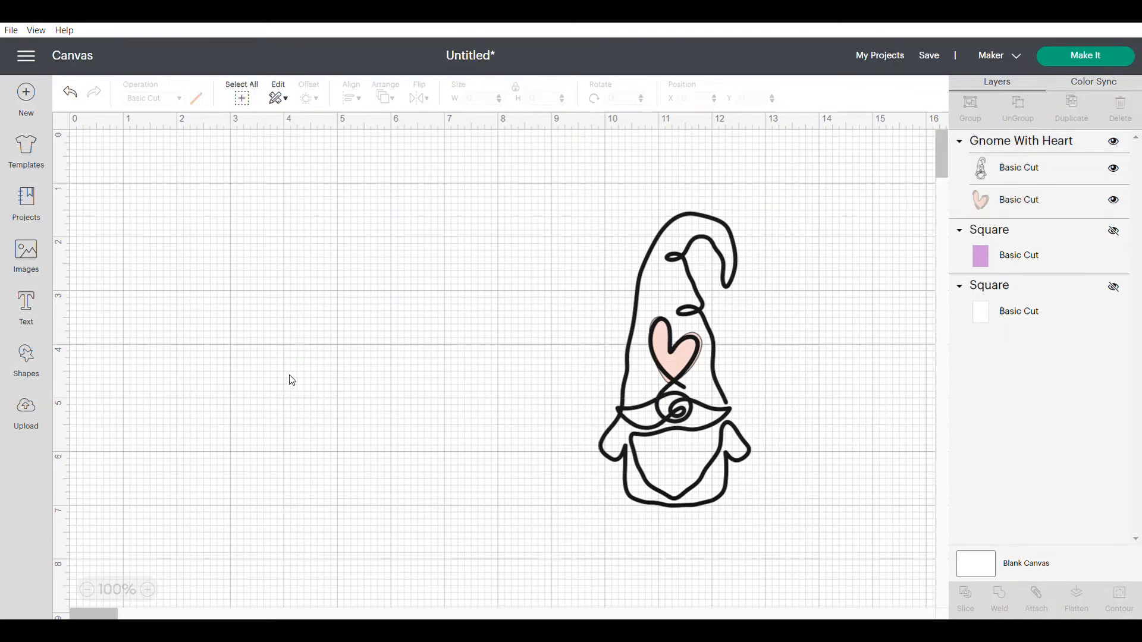
left_click(32, 355)
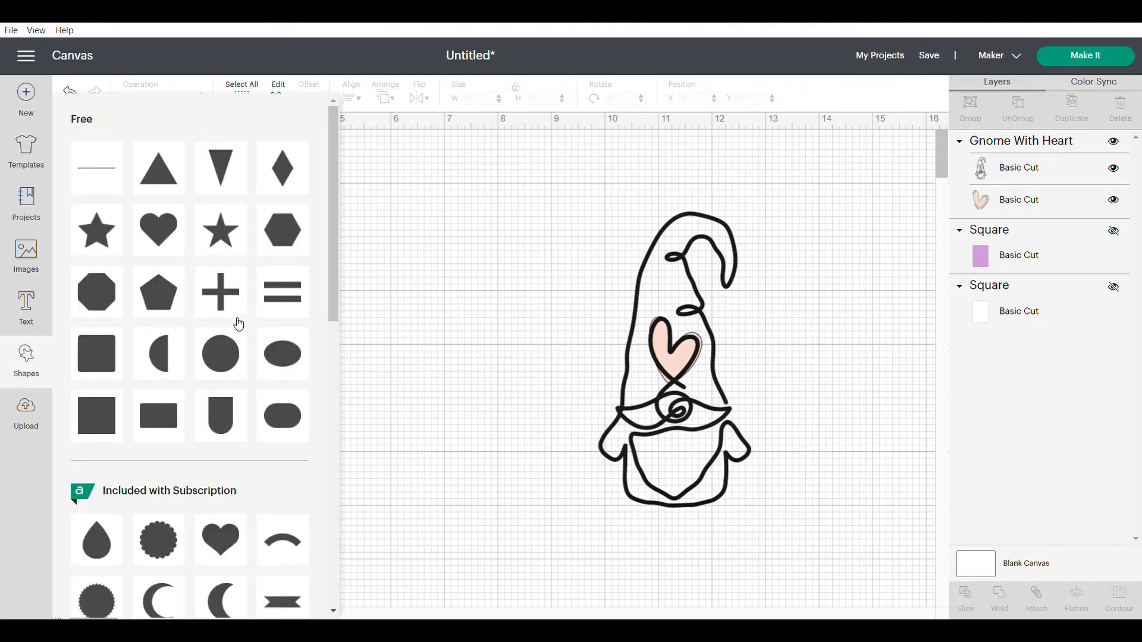
left_click(174, 241)
left_click_drag(732, 326, 854, 286)
left_click_drag(207, 261, 383, 263)
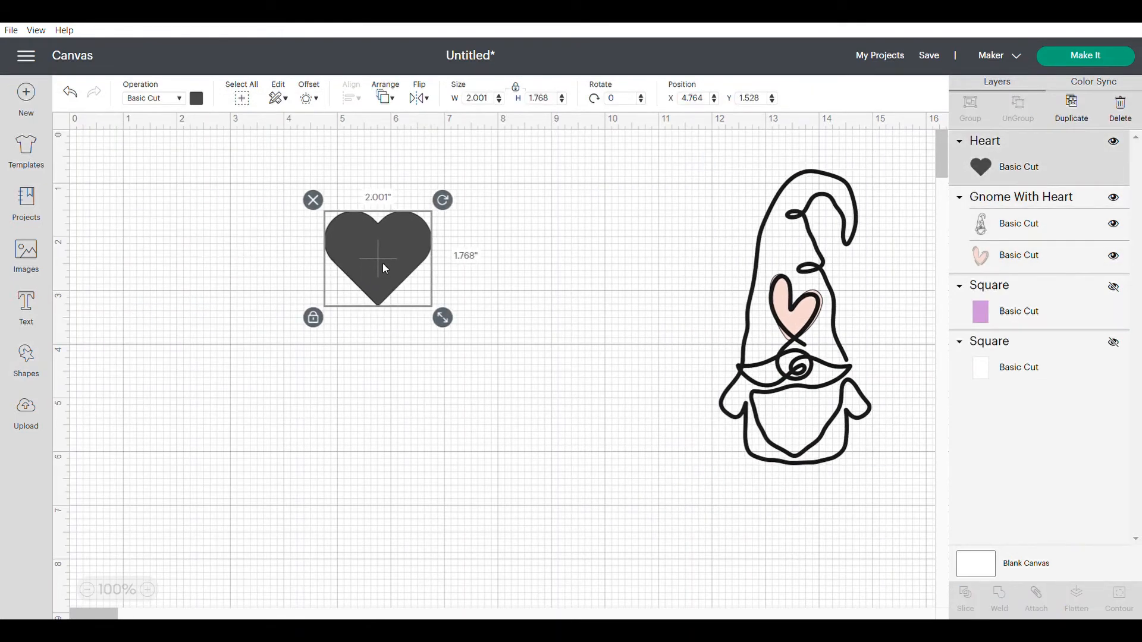
Step: Enlarge the heart proportionally to about 3.8 × 3.4 inches and colour it red
left_click_drag(442, 317, 539, 402)
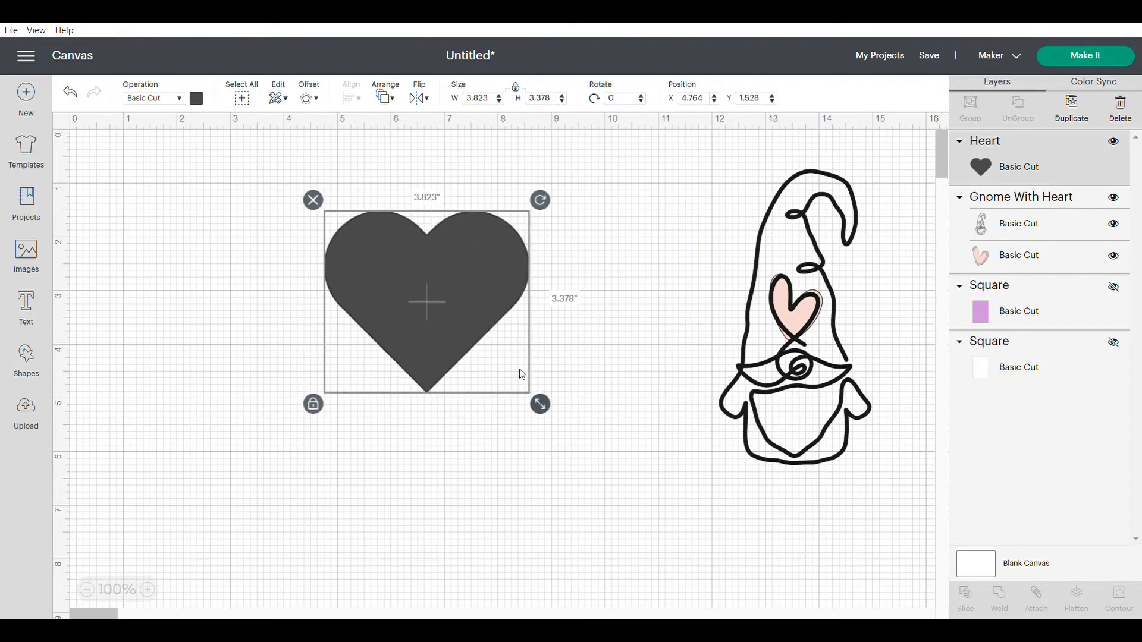
left_click(197, 98)
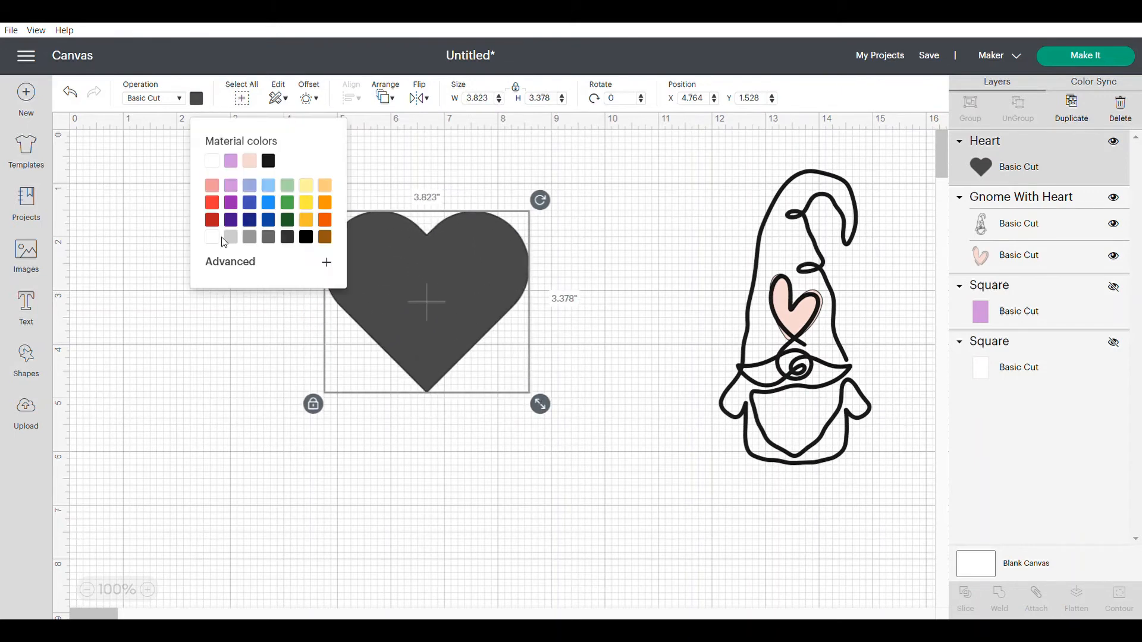
left_click(212, 203)
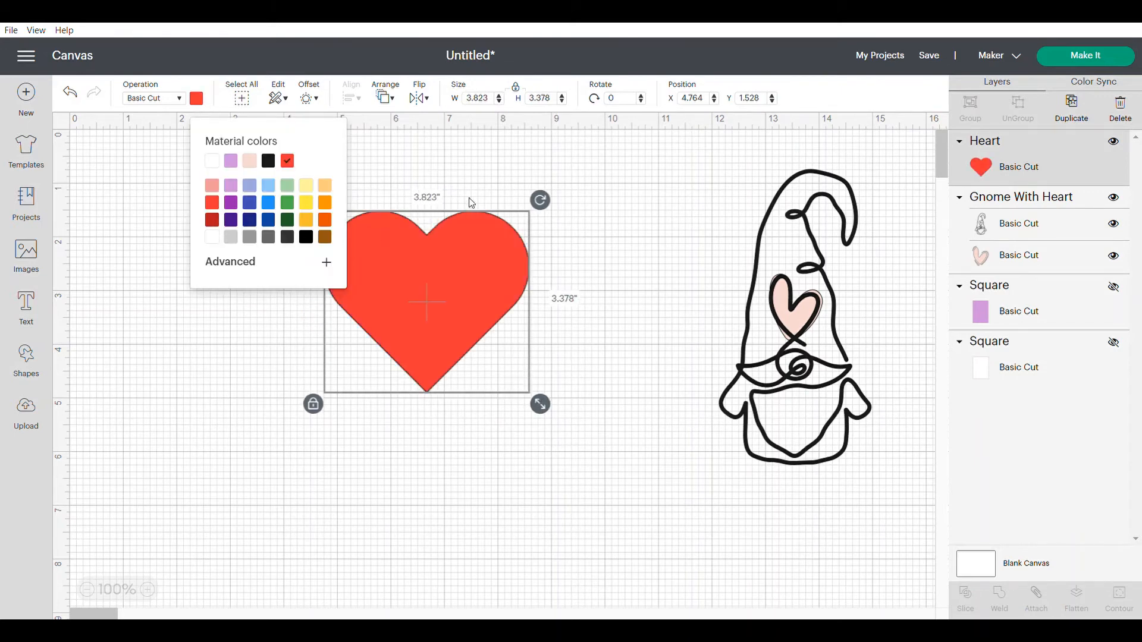
left_click(488, 174)
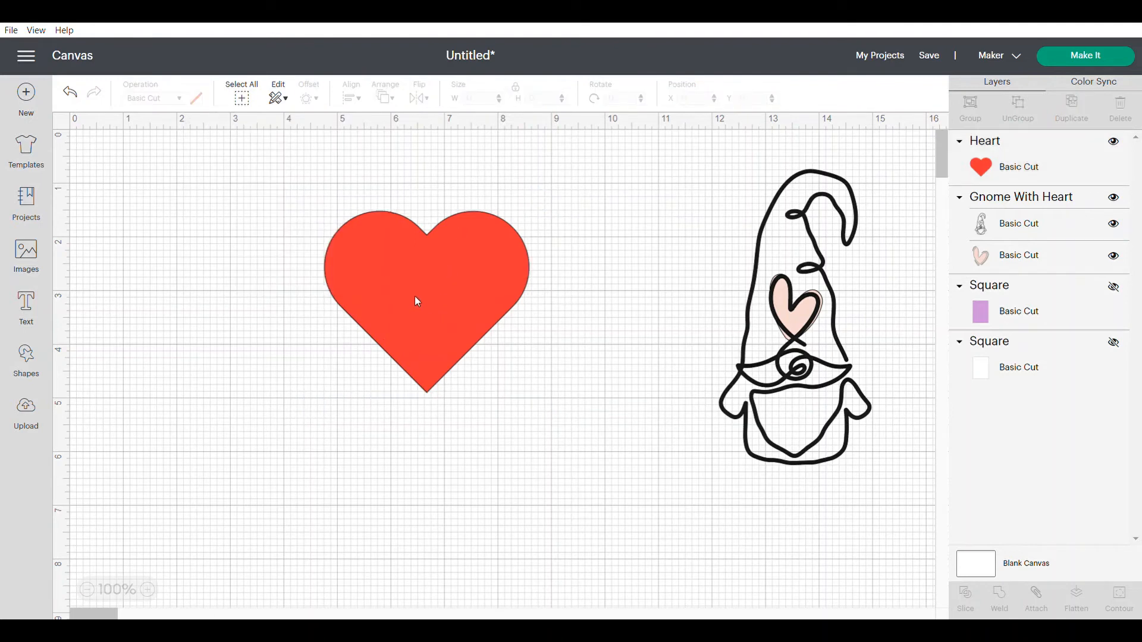
Step: Rotate the red heart counterclockwise to about 334.3° and move it to about X 4.19, Y 1.27 inches
left_click(417, 302)
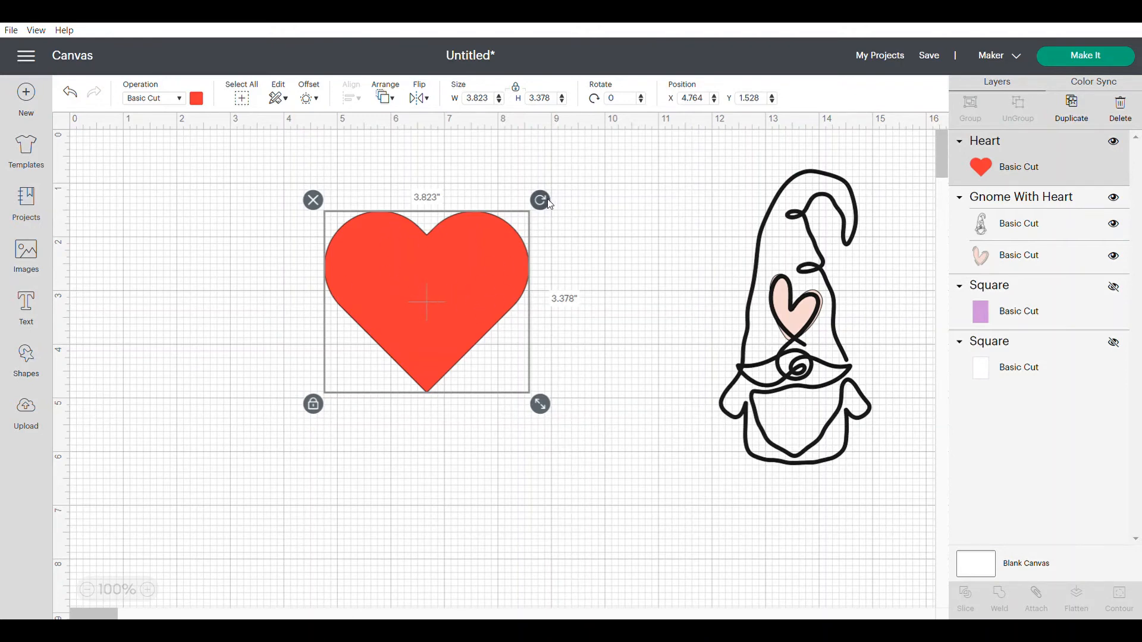
left_click_drag(542, 201, 489, 166)
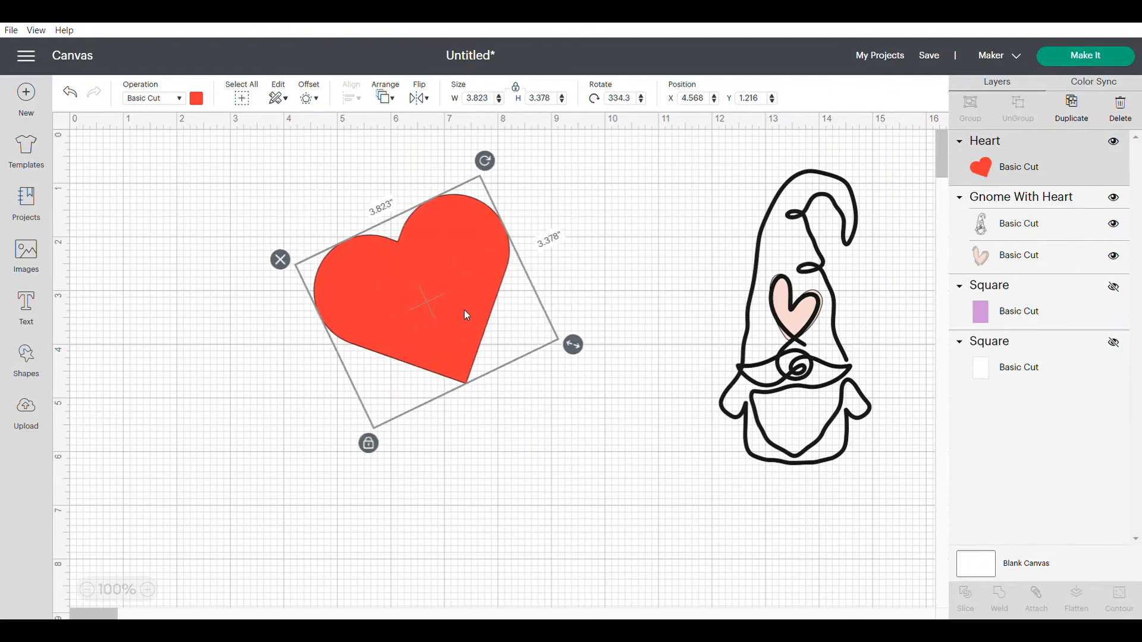
left_click_drag(464, 319, 415, 301)
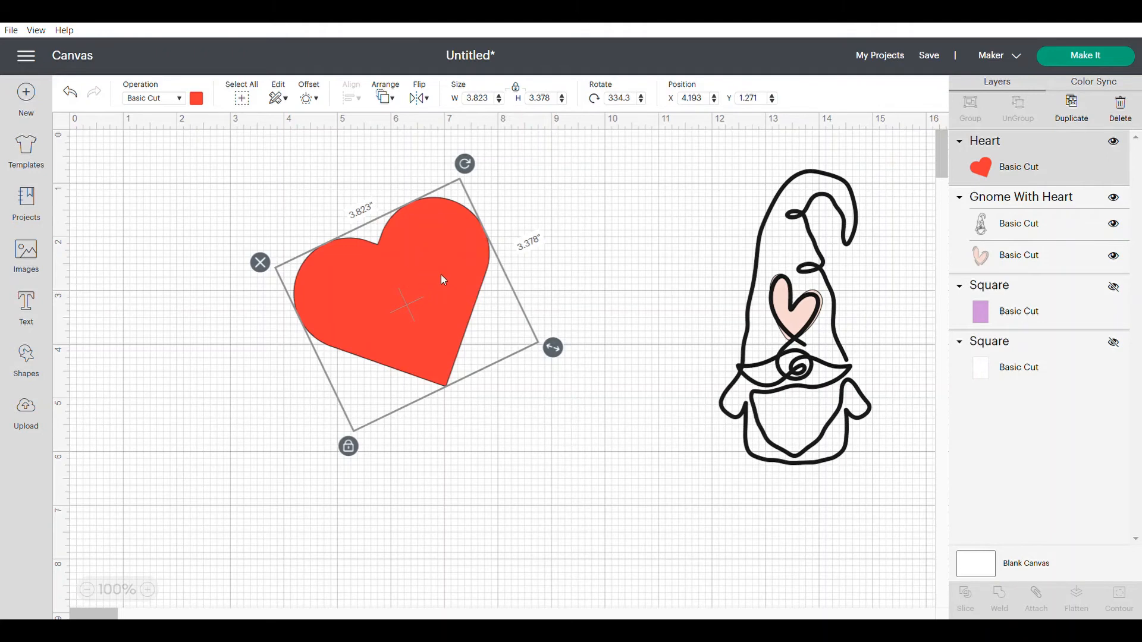
Step: Duplicate the tilted heart, move the copy to about X 6.94, Y 1.13 inches, and colour it light pink
left_click(1074, 107)
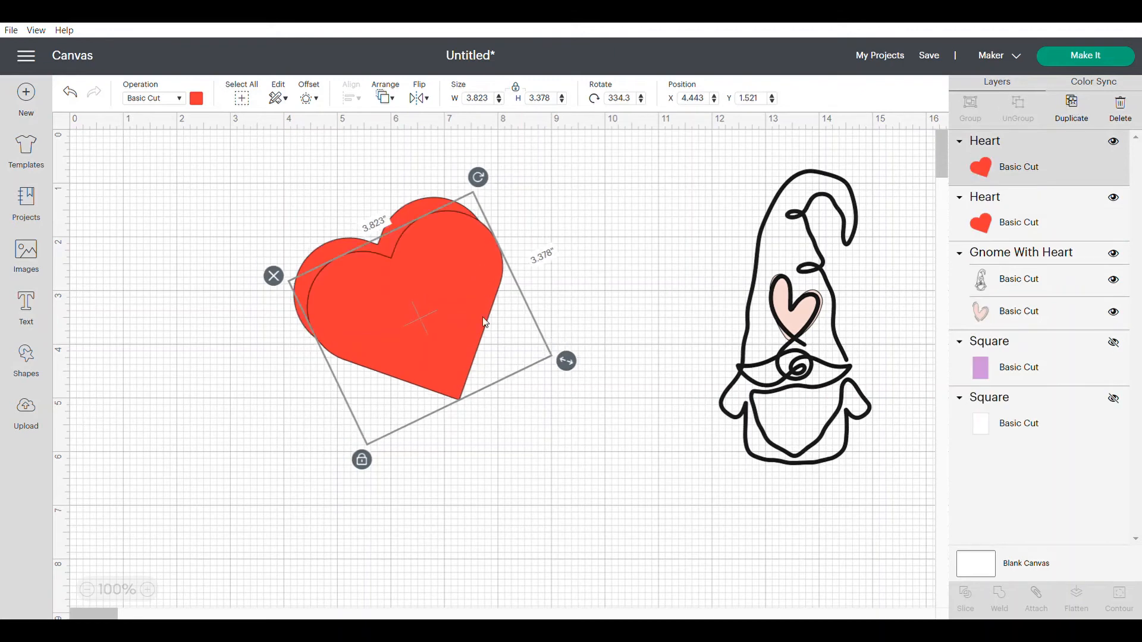
left_click_drag(434, 296, 565, 277)
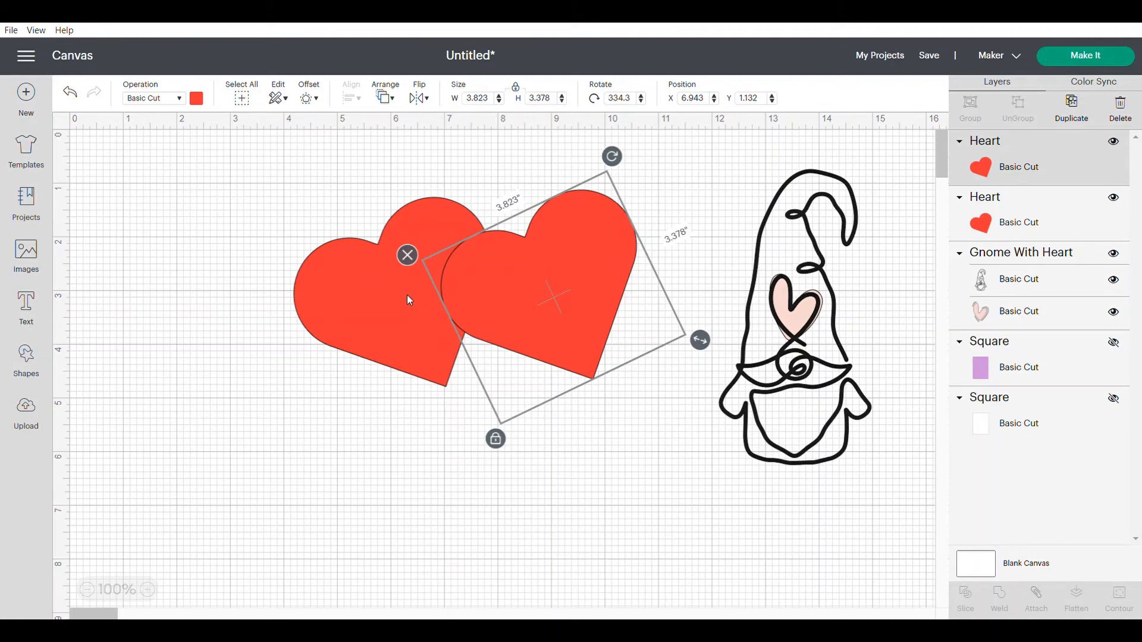
left_click(196, 98)
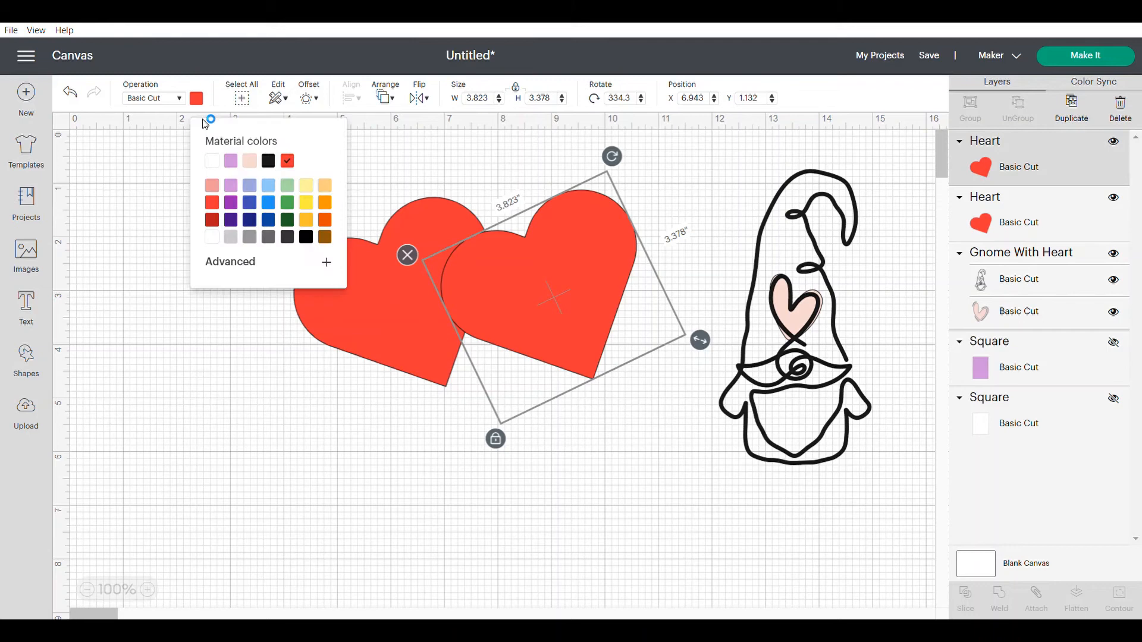
left_click(212, 185)
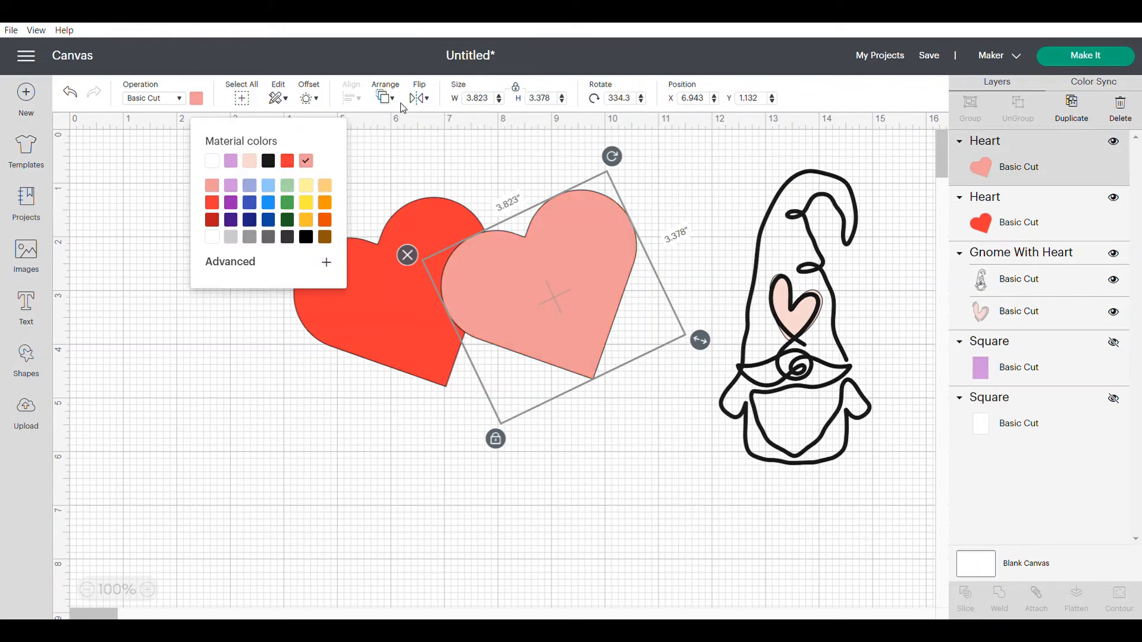
Step: Flip the light pink heart horizontally and overlap it on the red heart at about X 6.29, Y 2.16 inches
left_click(422, 100)
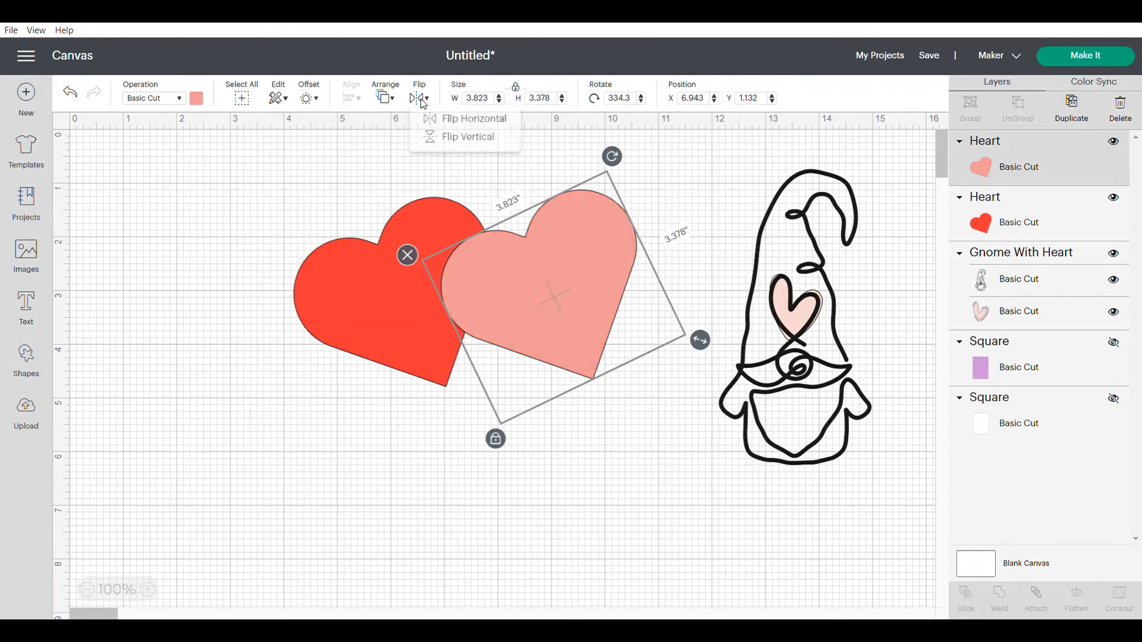
left_click(434, 118)
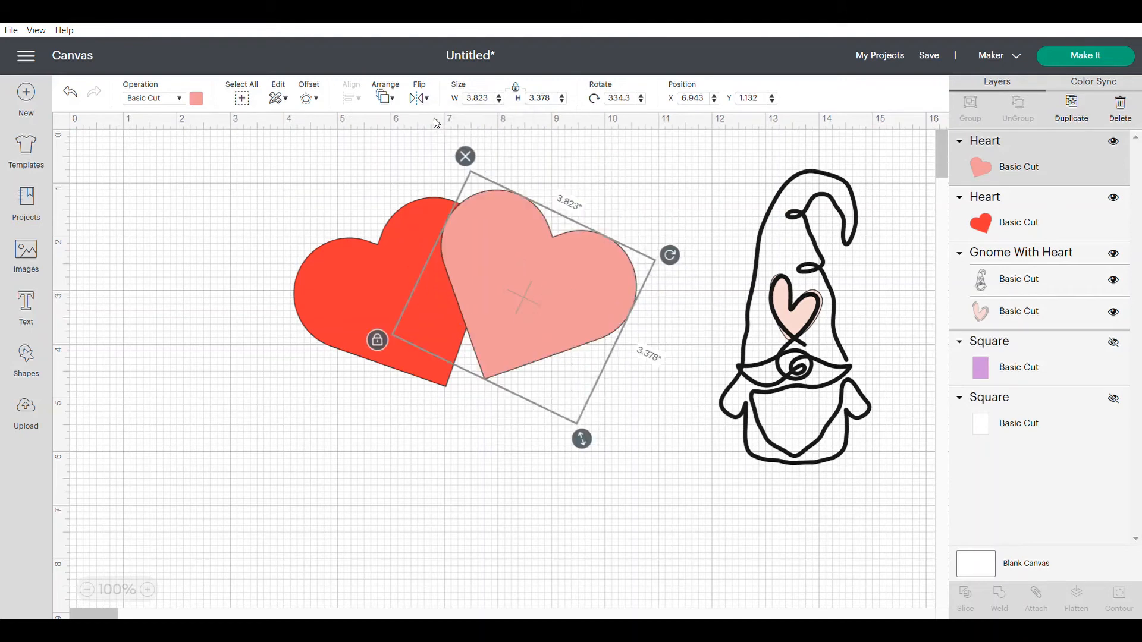
left_click_drag(513, 290, 482, 341)
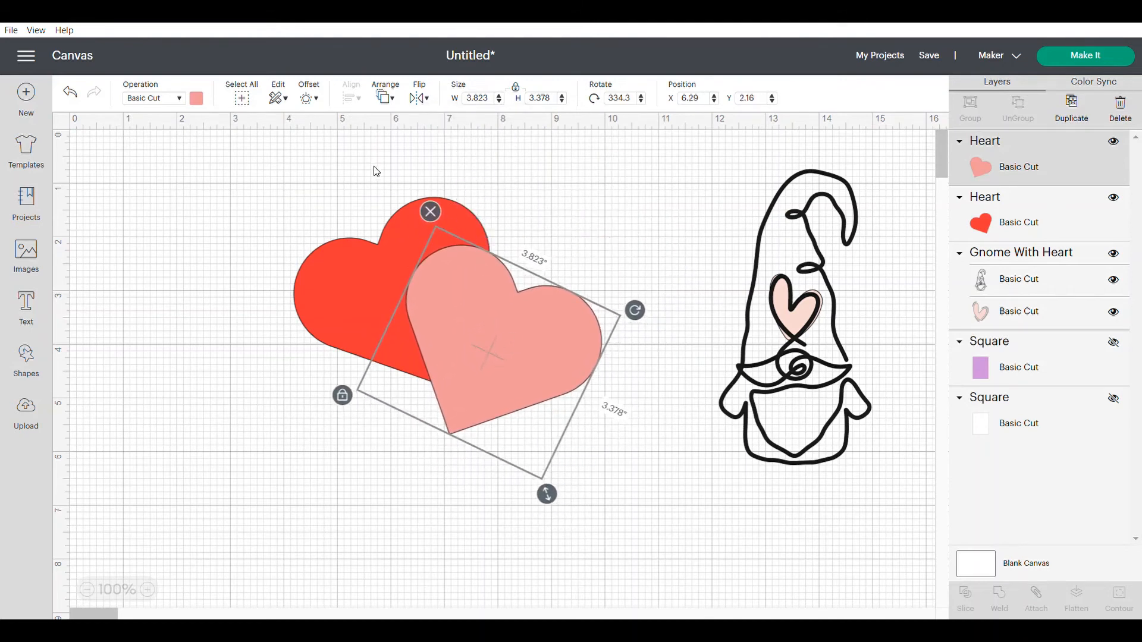
left_click_drag(347, 162, 568, 366)
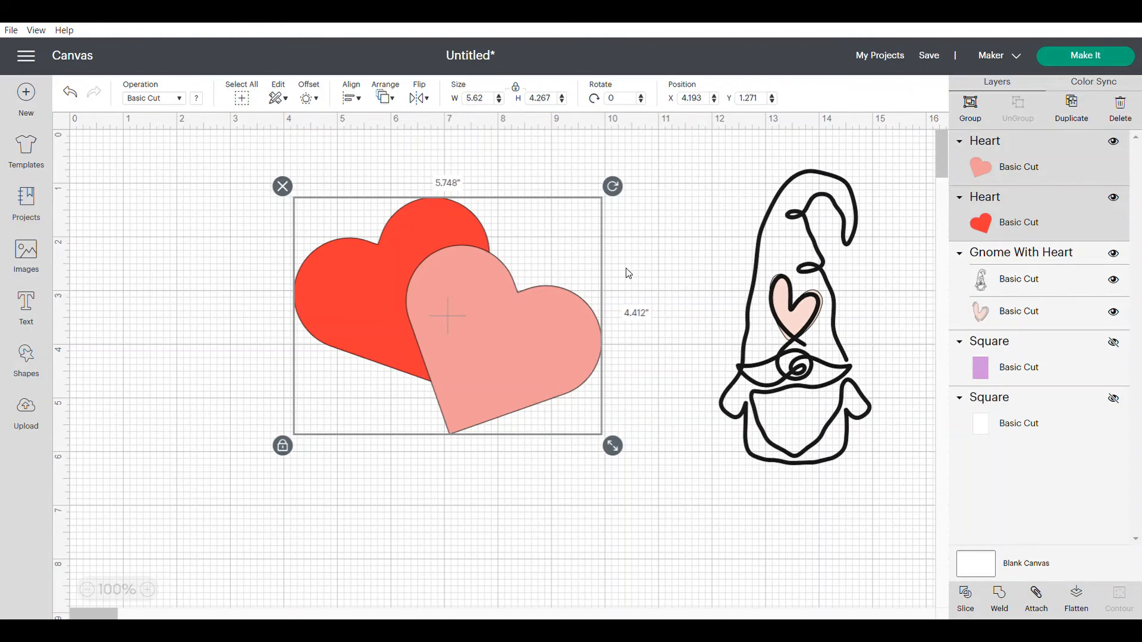
left_click(556, 154)
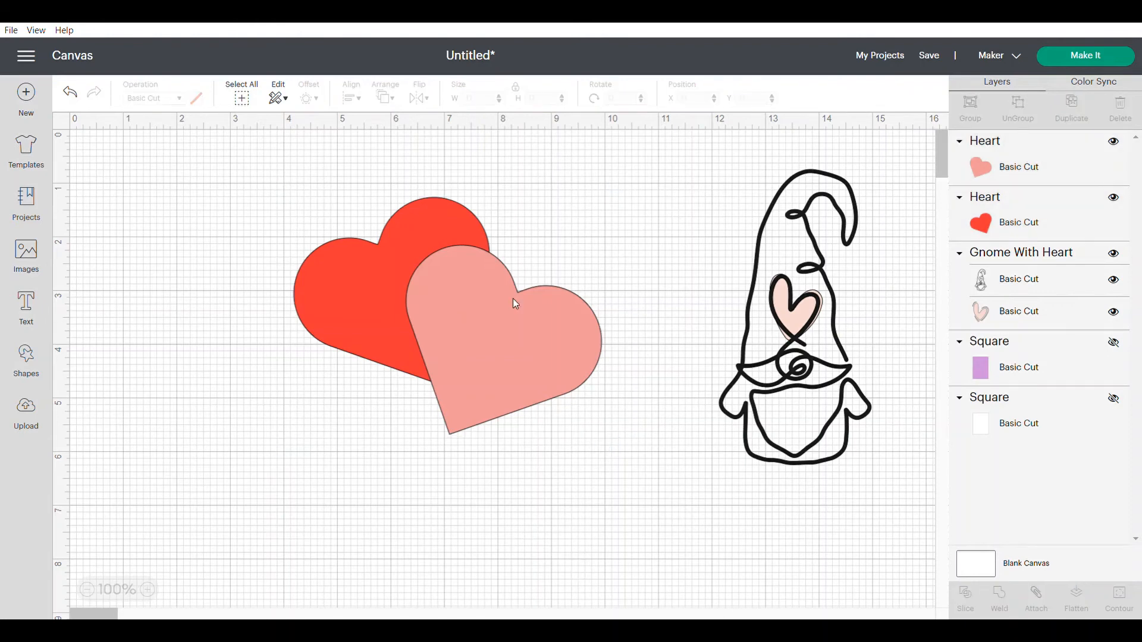
left_click(478, 306)
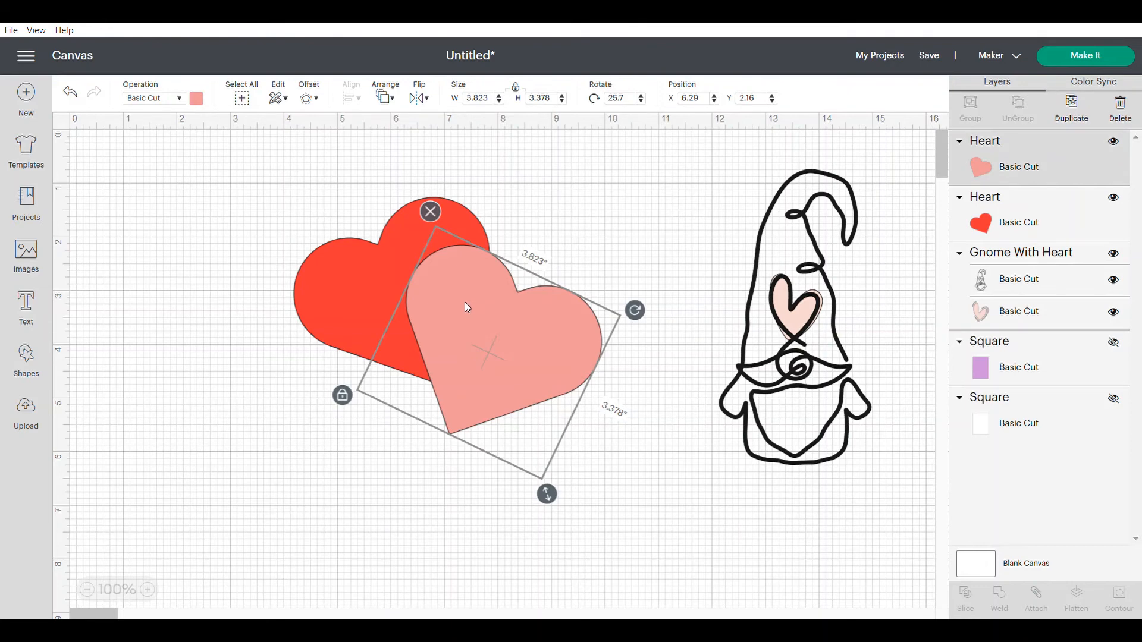
right_click(463, 298)
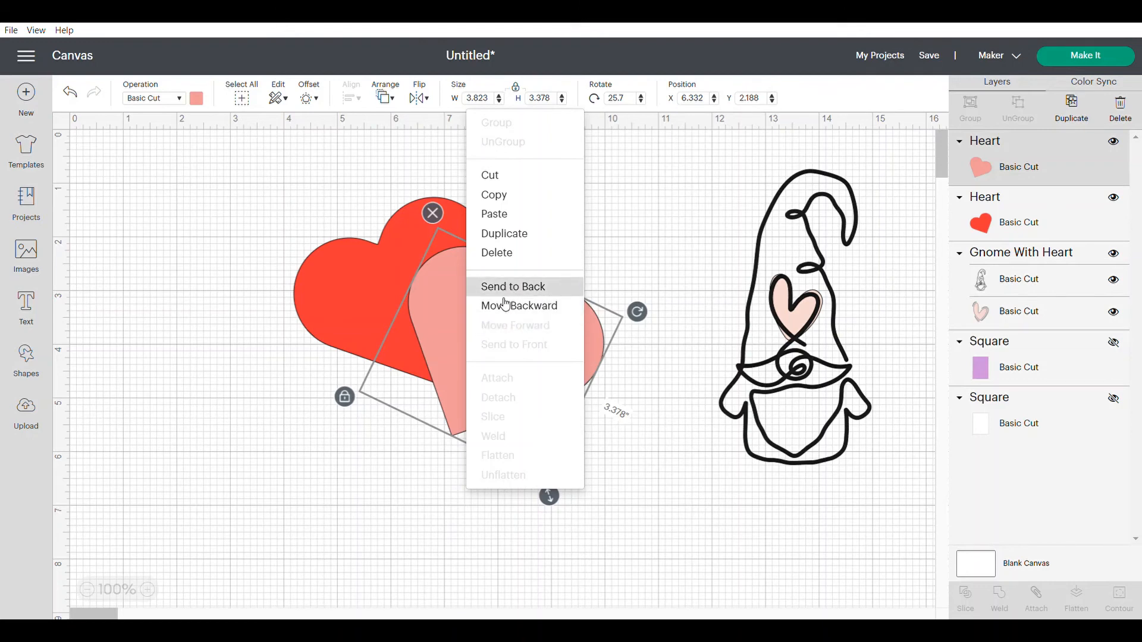
left_click(629, 253)
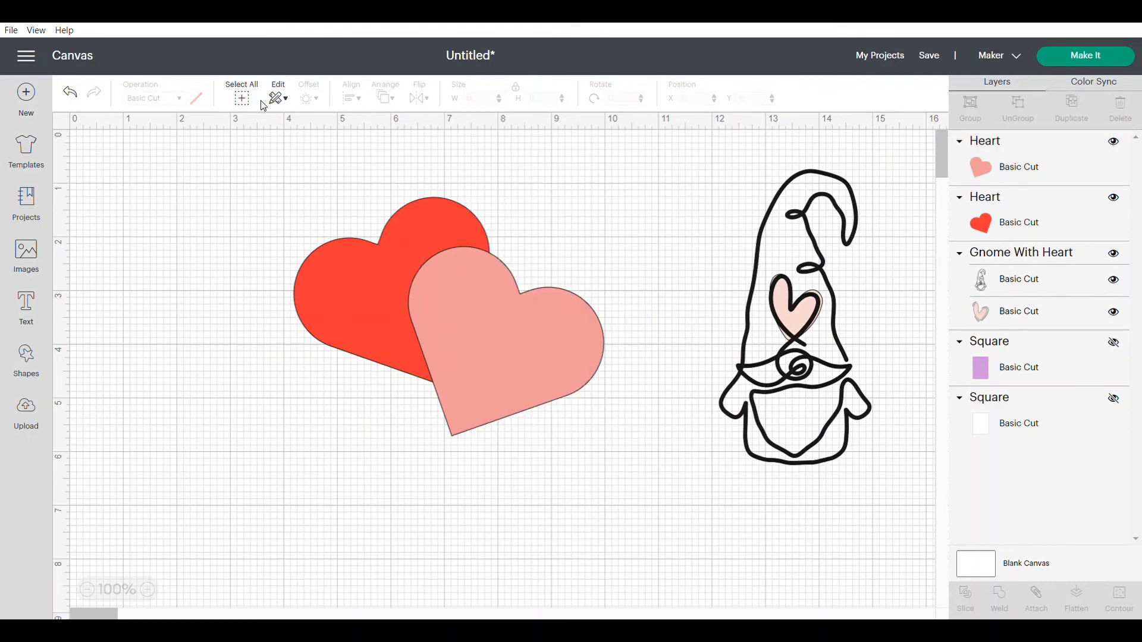
left_click(491, 299)
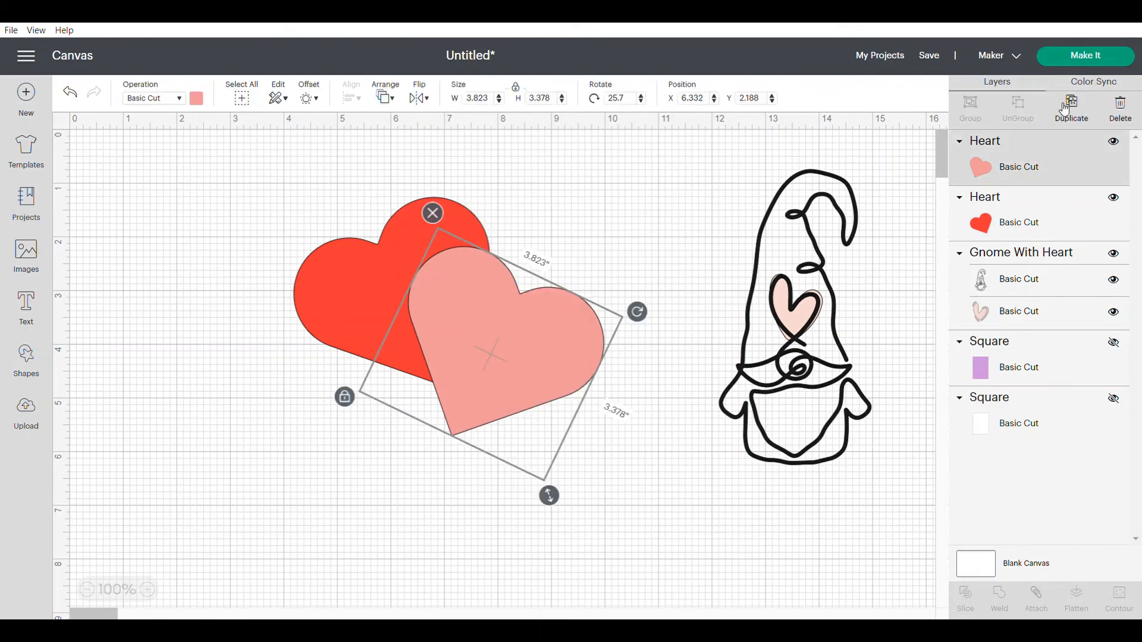
right_click(491, 296)
left_click(466, 163)
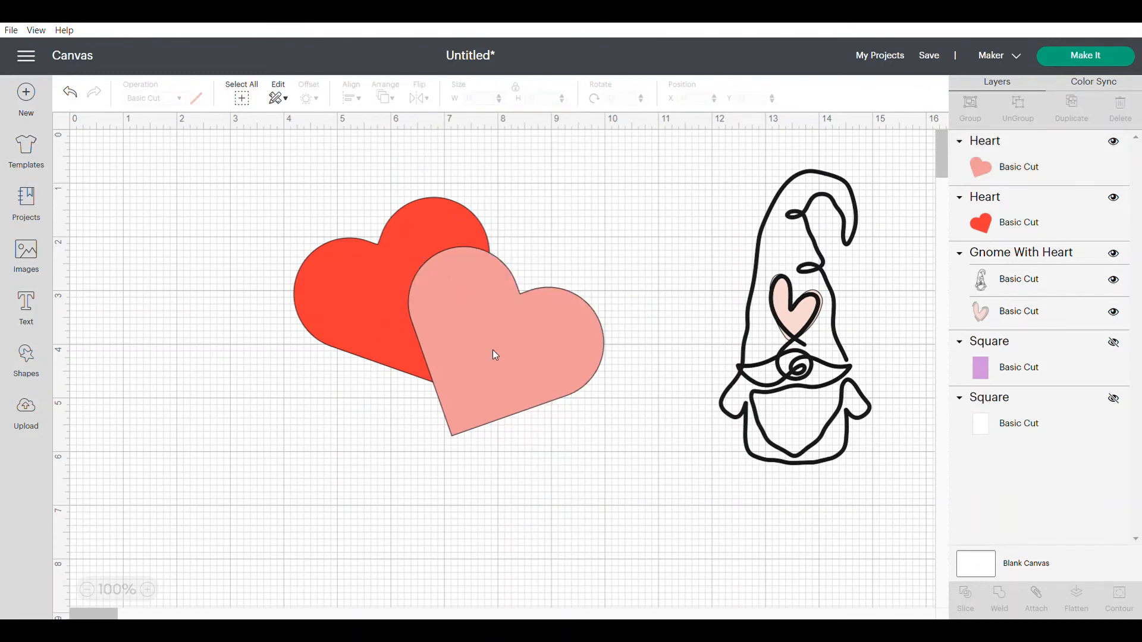
Step: Move both hearts over the gnome, and shift hearts and gnome together to about X 11.9 inches to clear working space
left_click(28, 357)
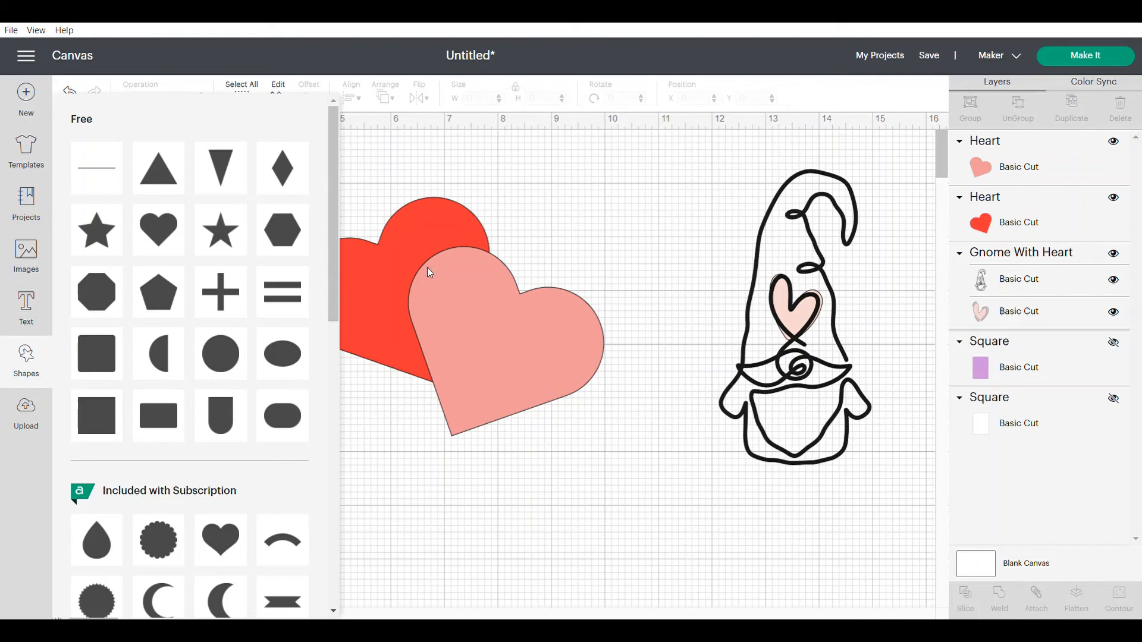
left_click_drag(373, 166, 552, 418)
left_click_drag(362, 322, 746, 341)
left_click_drag(701, 155, 844, 324)
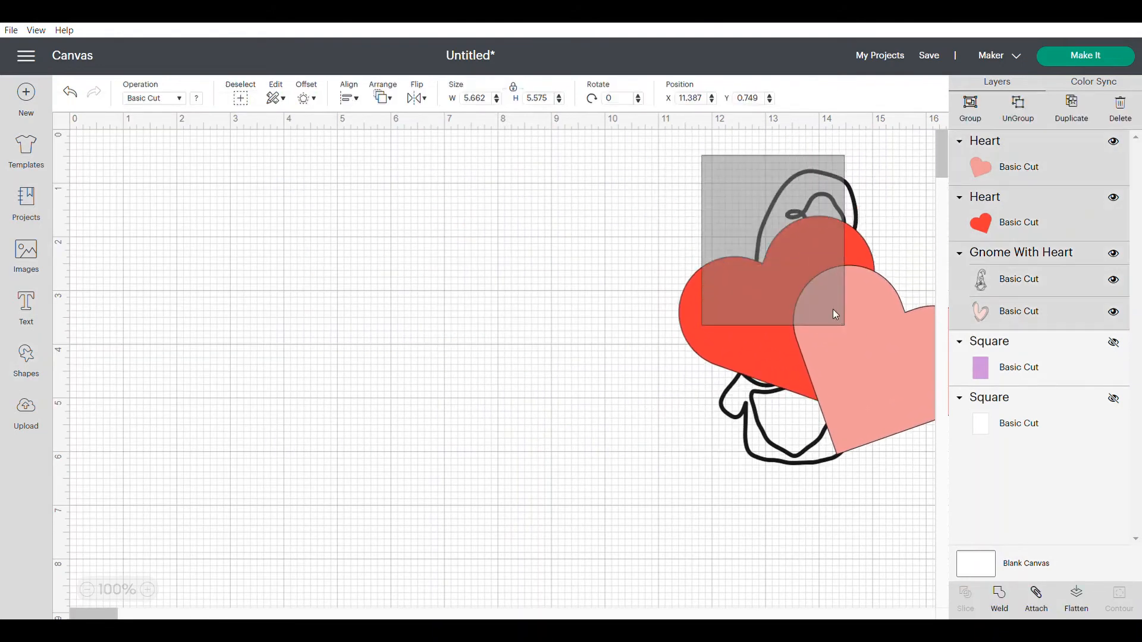
left_click_drag(802, 292, 831, 277)
left_click(646, 303)
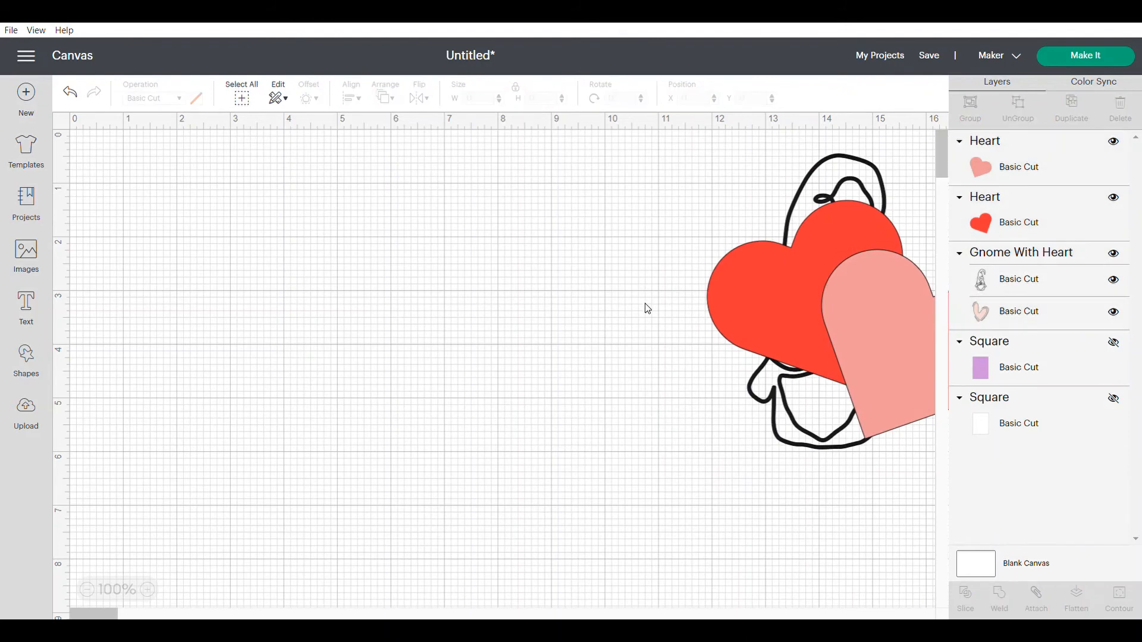
Step: Insert a basic square, unlock its proportions, and place it at about X 4.89, Y 1.40 inches
left_click(33, 356)
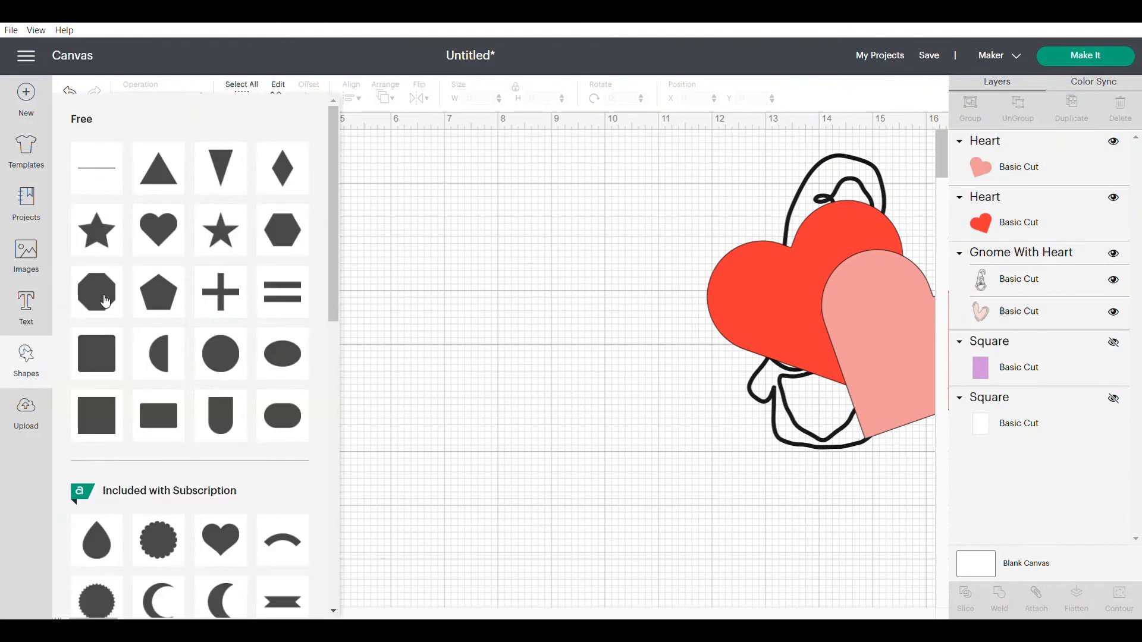
left_click(106, 415)
left_click_drag(214, 285, 363, 259)
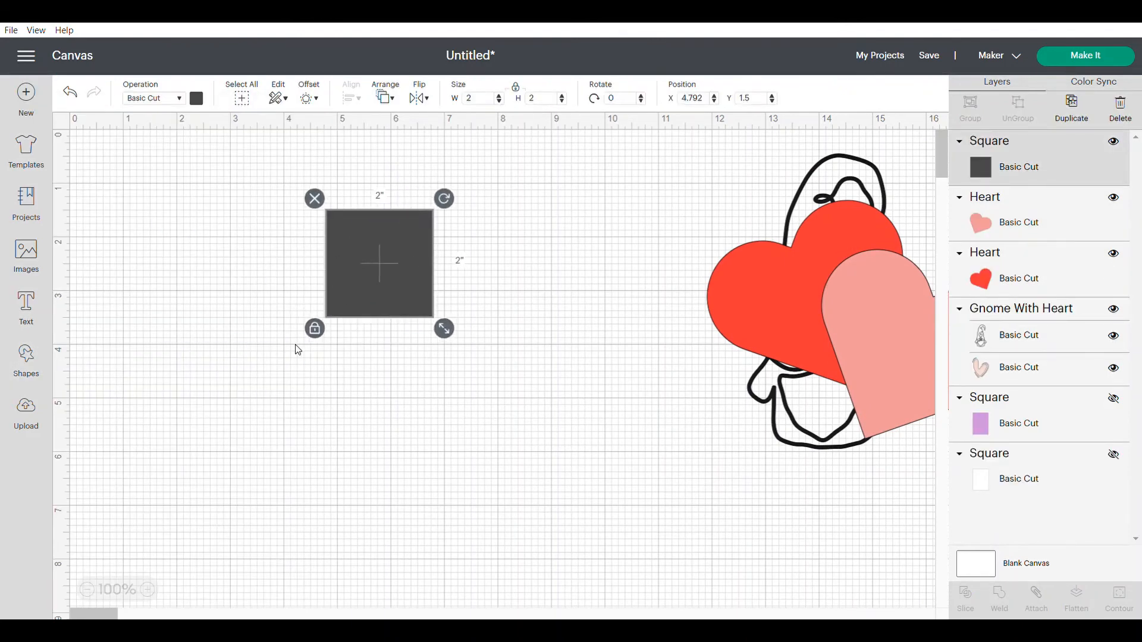
left_click(315, 335)
left_click_drag(426, 280, 431, 274)
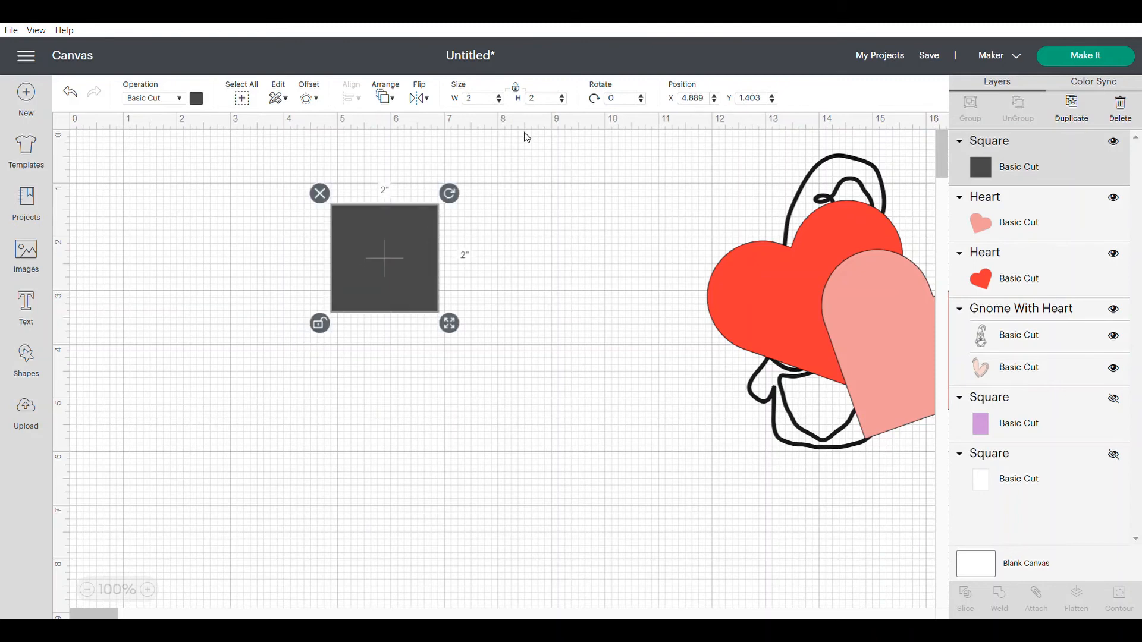
Step: Resize the square to 4 × 8 inches at about X 4.76, Y 0.47, and colour it white
double_click(488, 102)
type("4")
key("Tab")
key("Tab")
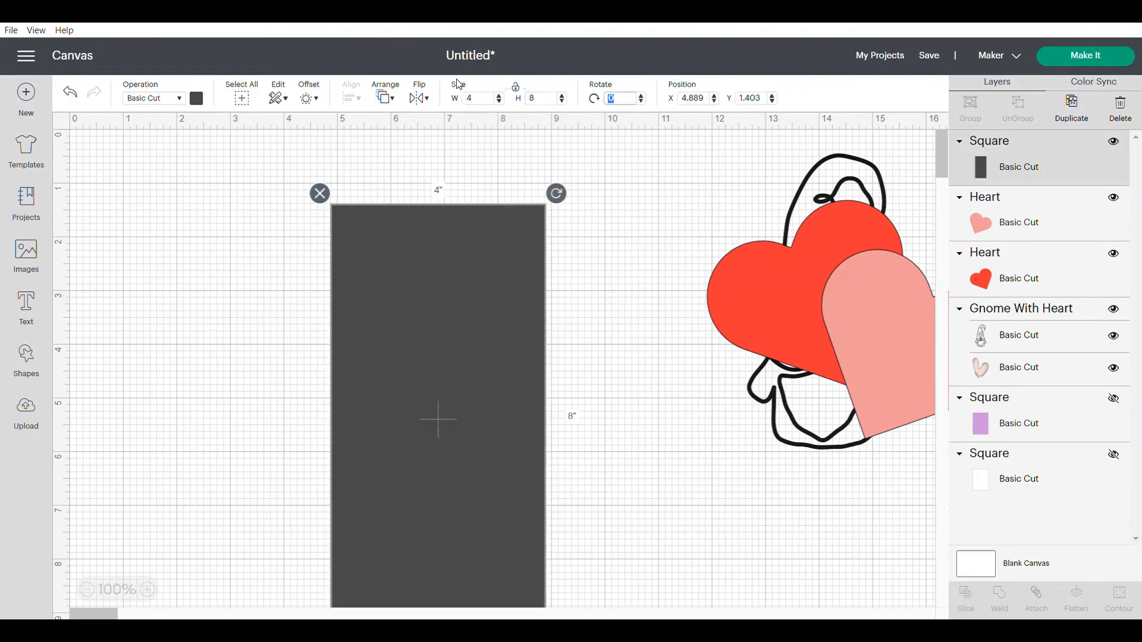
left_click_drag(440, 313, 423, 254)
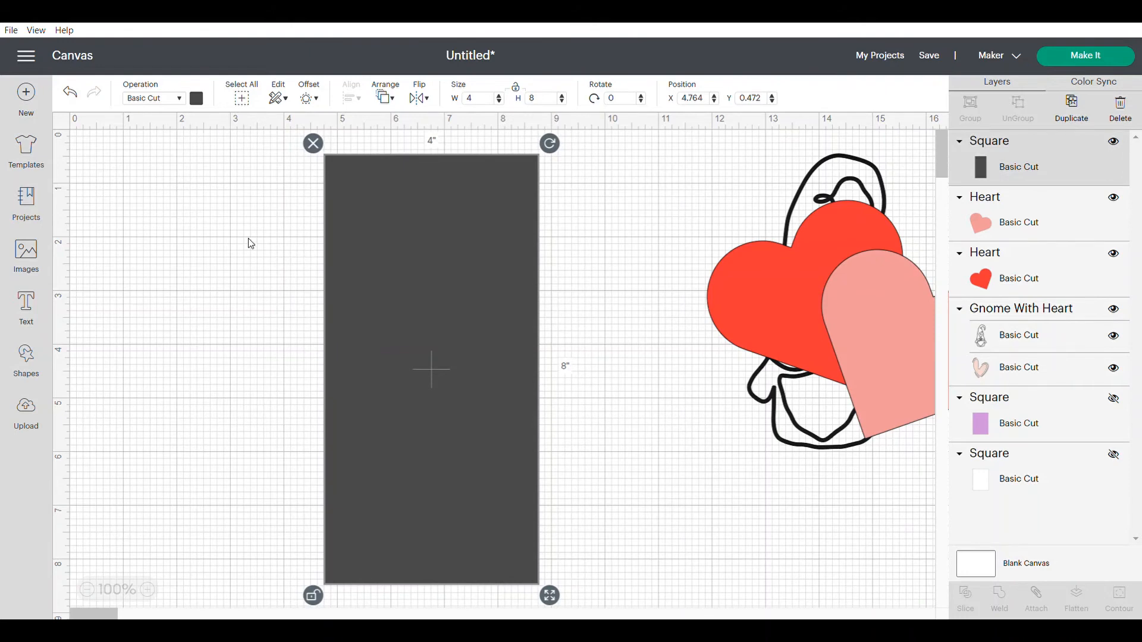
left_click(200, 105)
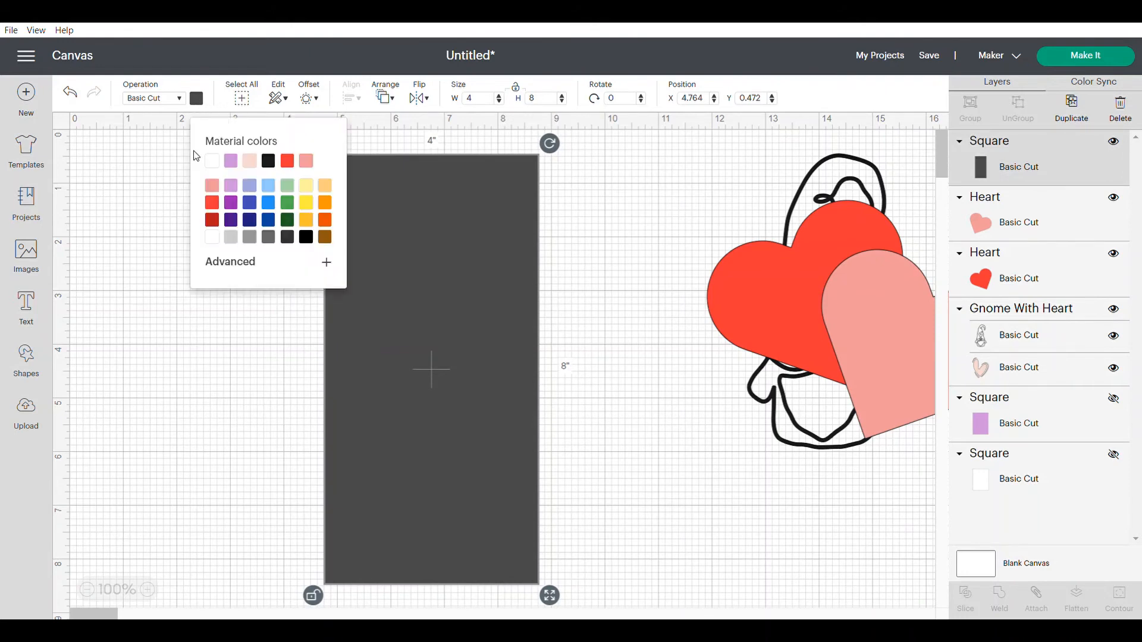
left_click(212, 237)
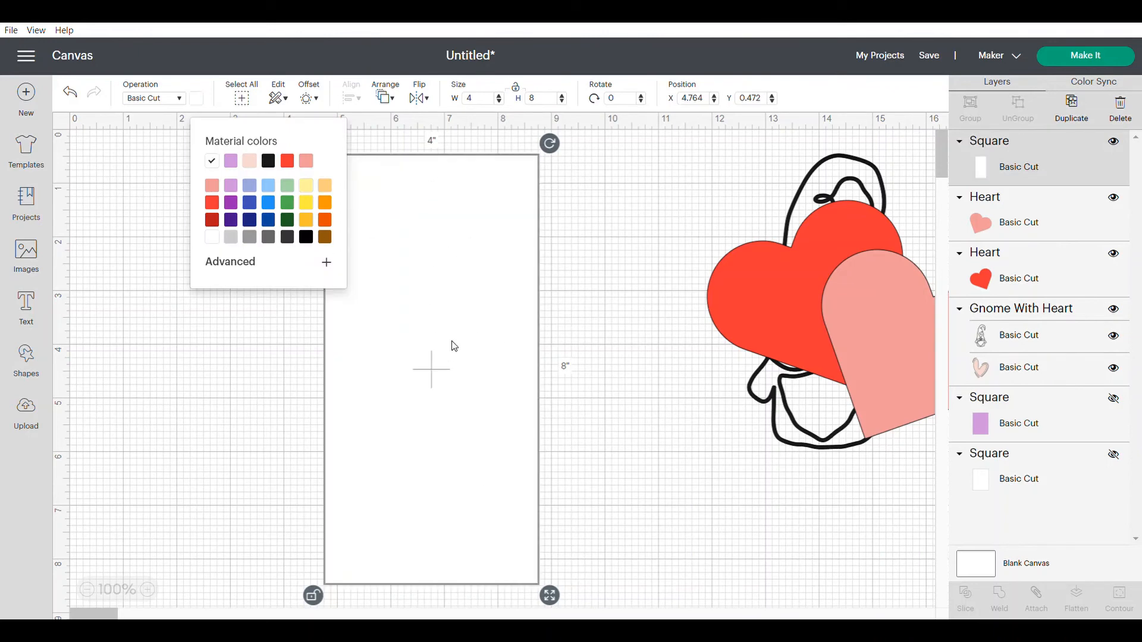
Step: Insert a score line and place it beside the white rectangle at about X 3.57, Y 2.04 inches
left_click(33, 363)
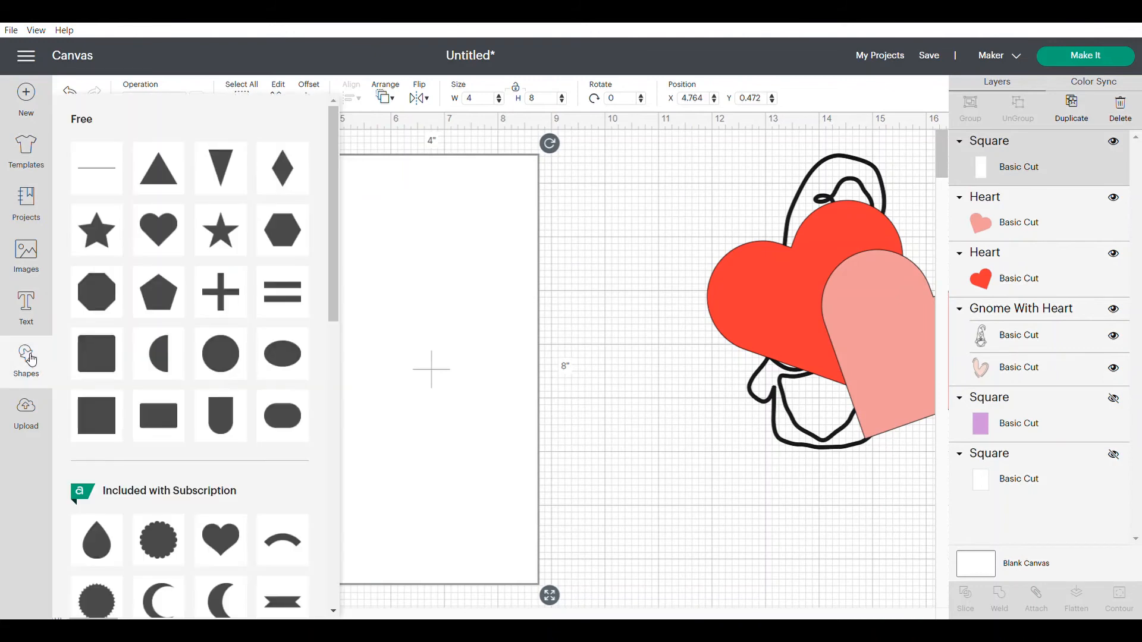
left_click(104, 179)
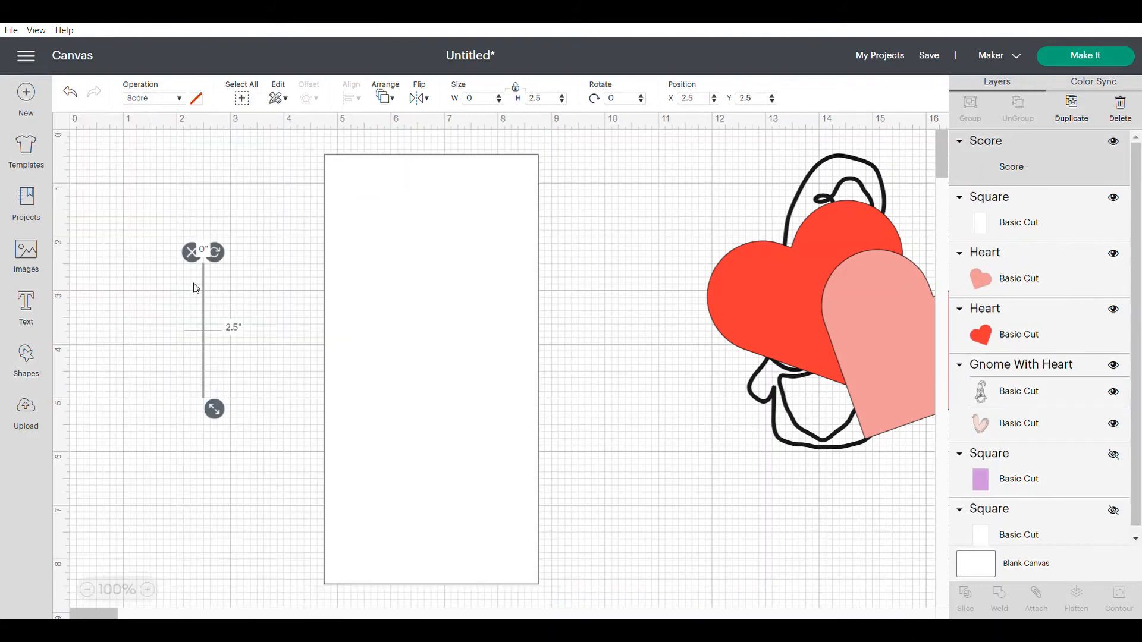
left_click_drag(203, 294, 260, 270)
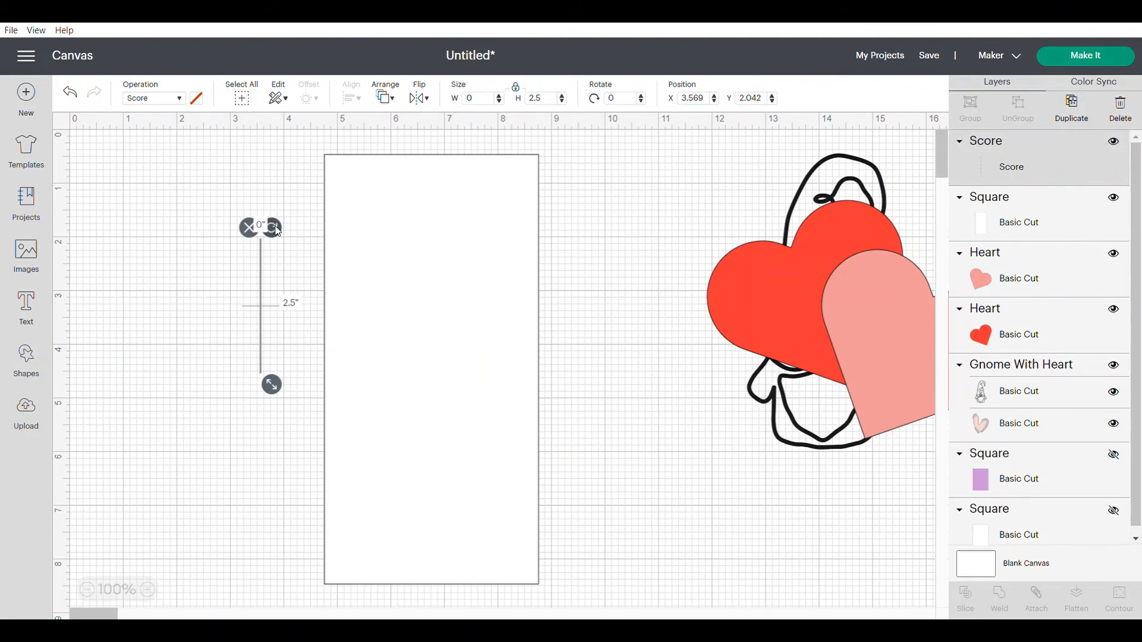
Step: Try rotating the score line freehand to about 90°, and undo the rotation
left_click_drag(277, 231, 356, 328)
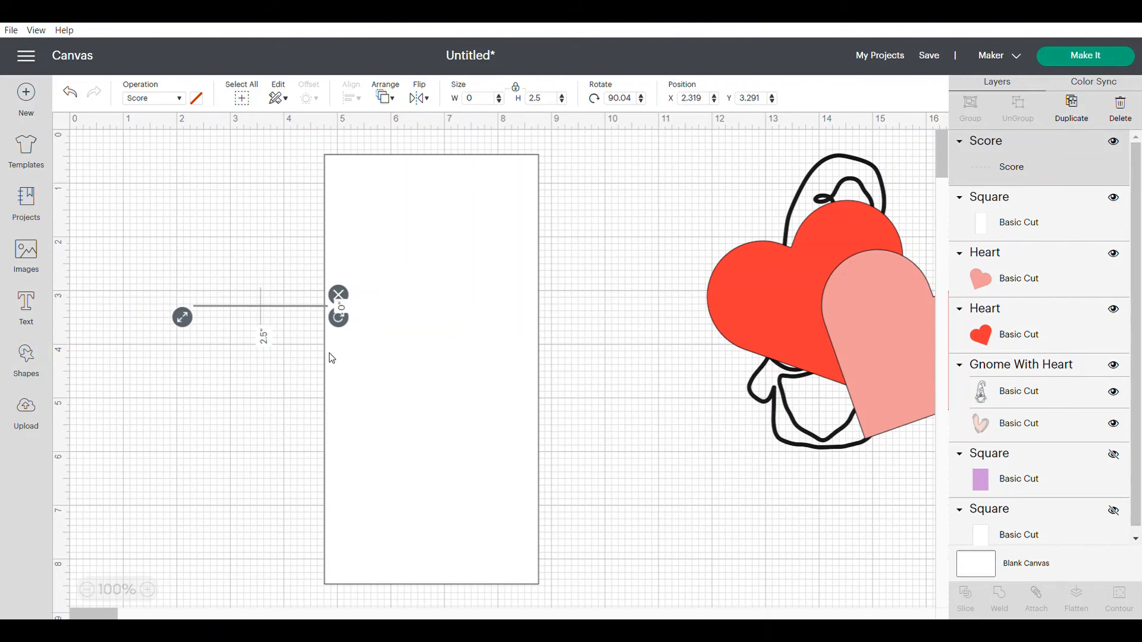
left_click(128, 174)
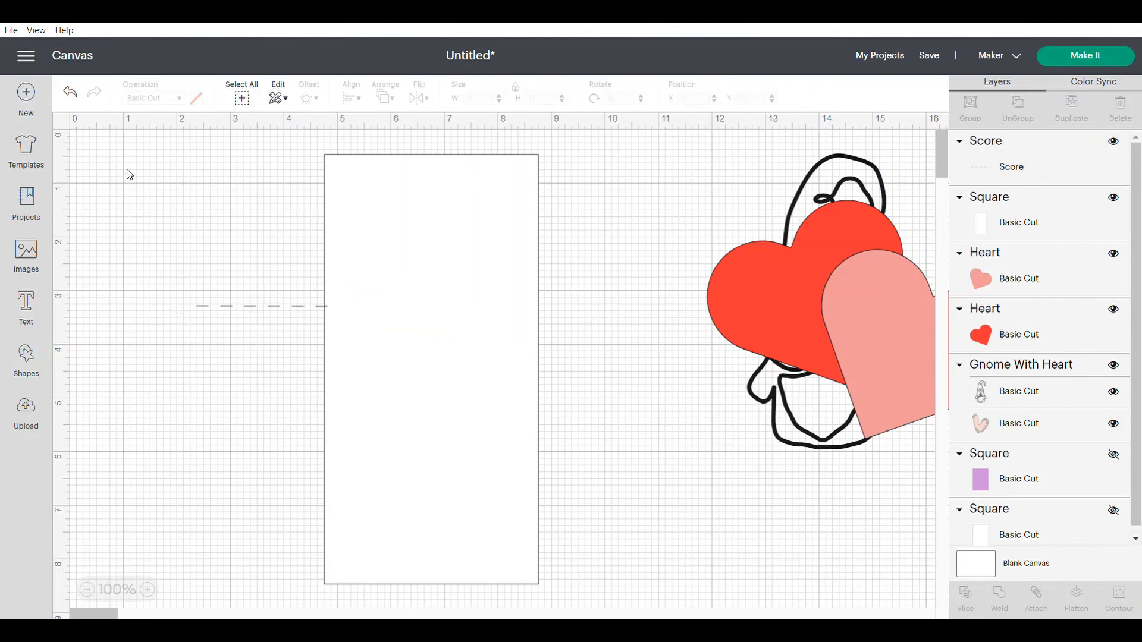
left_click(70, 94)
Step: Rotate the score line to exactly 90° and move it onto the white rectangle at about X 6.28, Y 4.39 inches
left_click(261, 307)
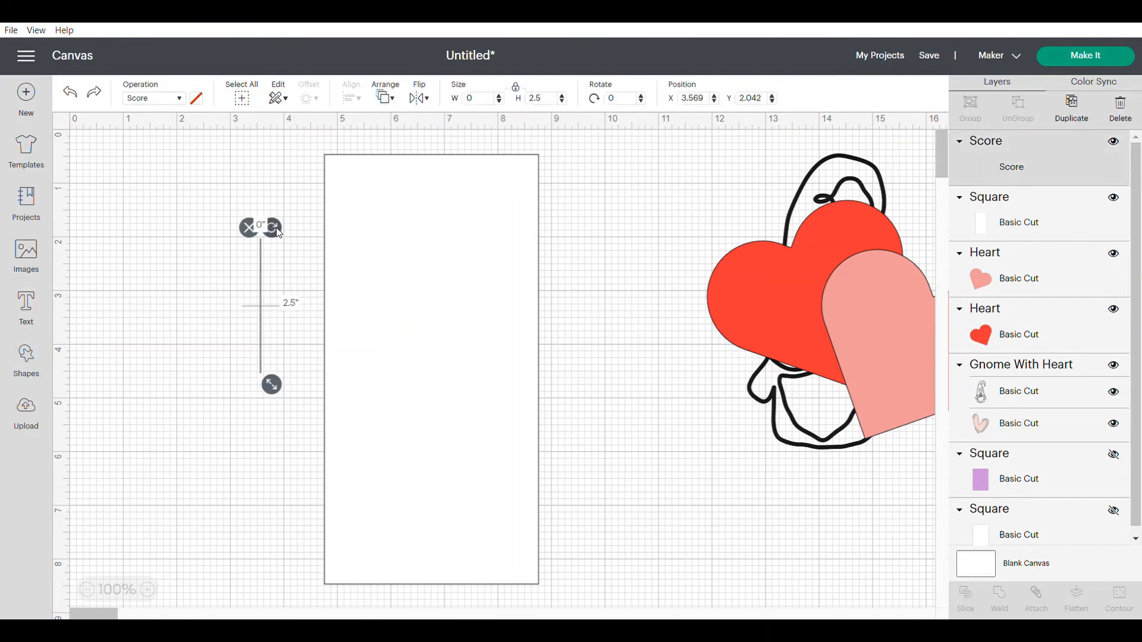
left_click_drag(273, 228, 347, 331)
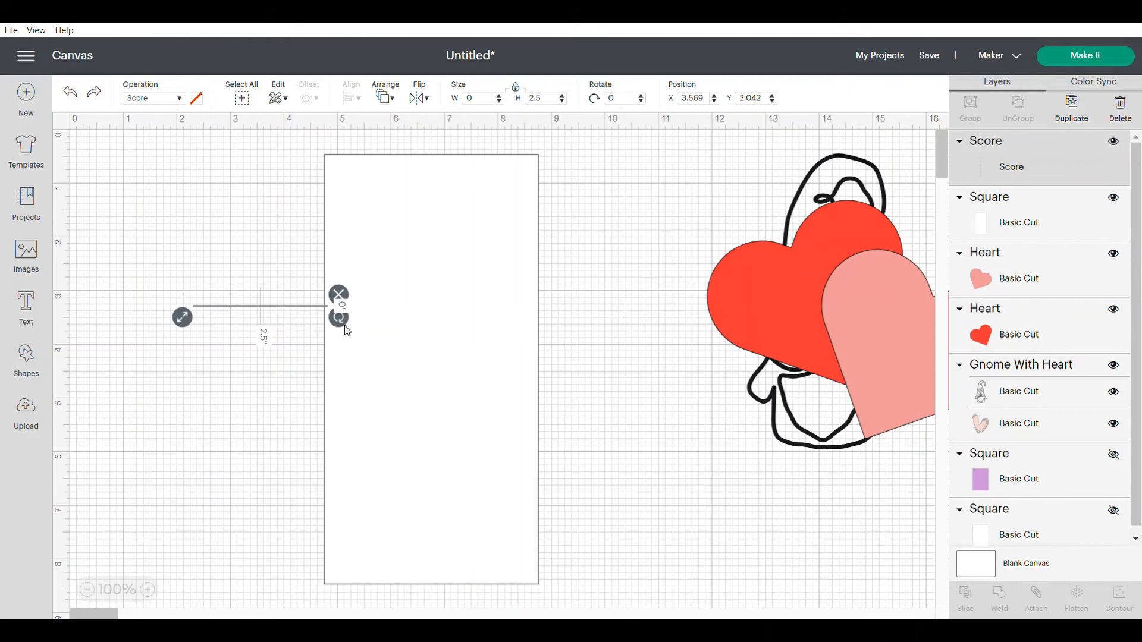
left_click_drag(347, 332, 499, 370)
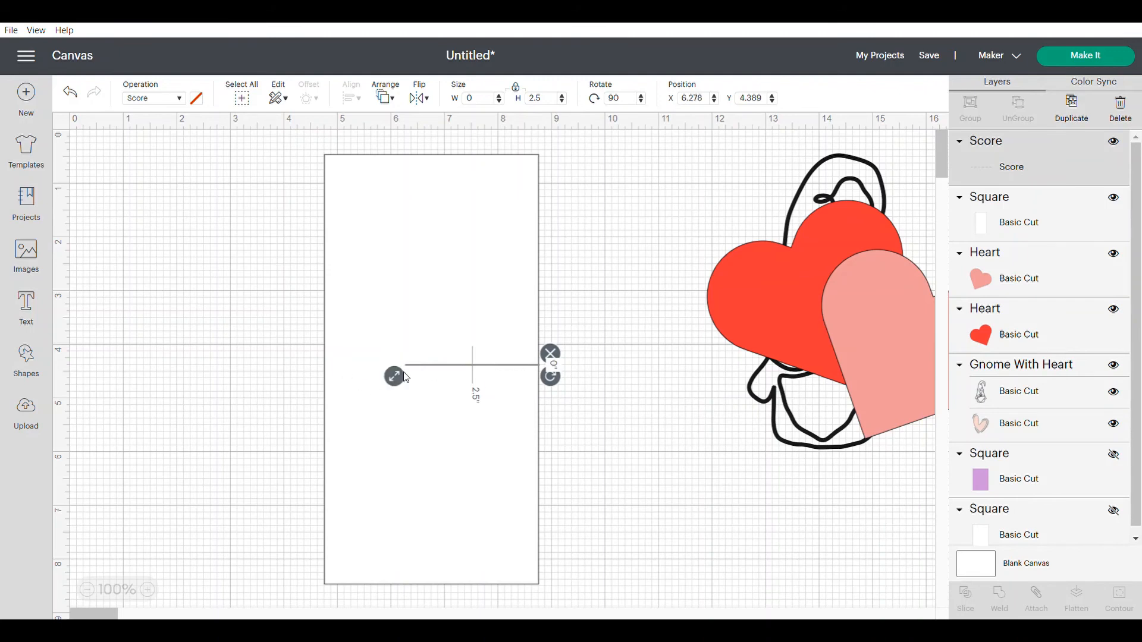
Step: Lengthen the score line to about 4.04 inches across the white rectangle, and centre the two objects on each other
left_click_drag(389, 380, 311, 378)
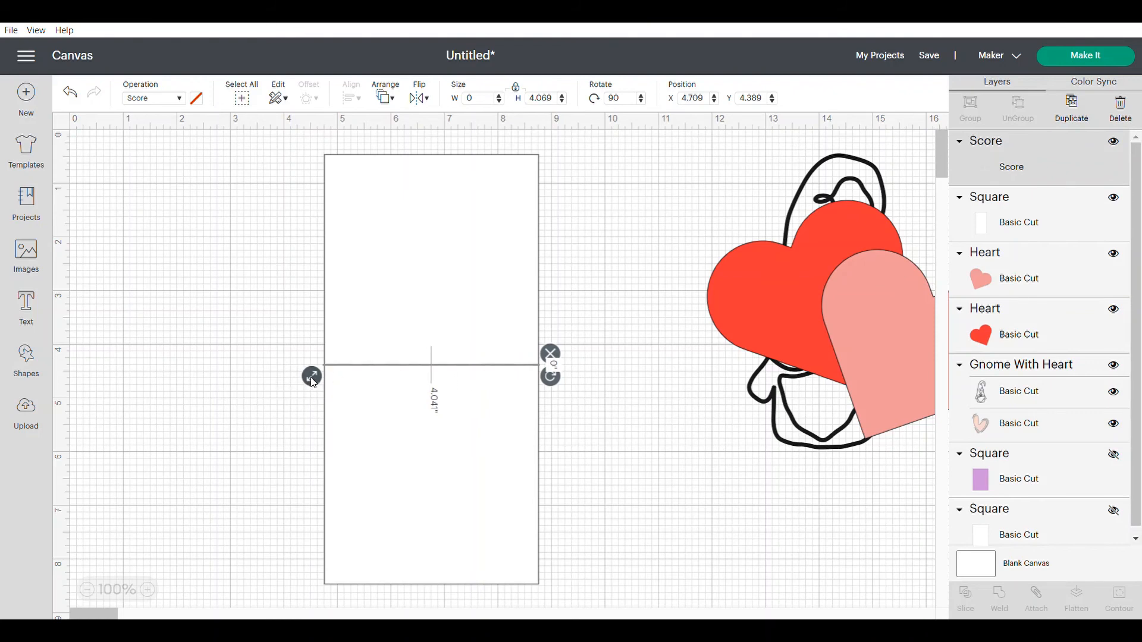
left_click_drag(287, 301, 479, 425)
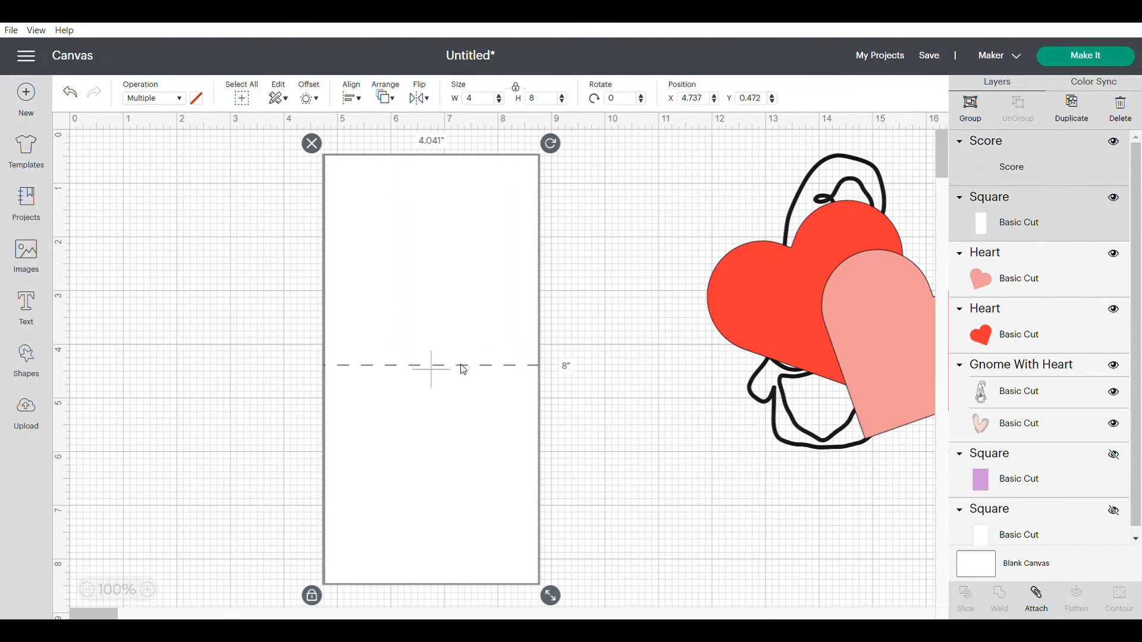
left_click(354, 97)
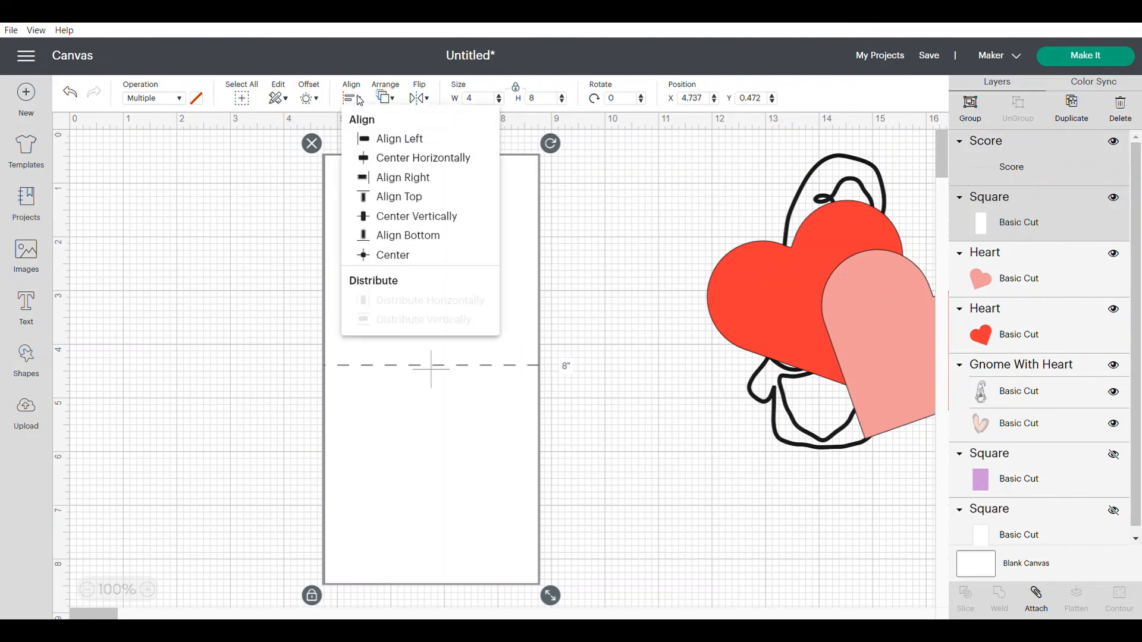
left_click(395, 255)
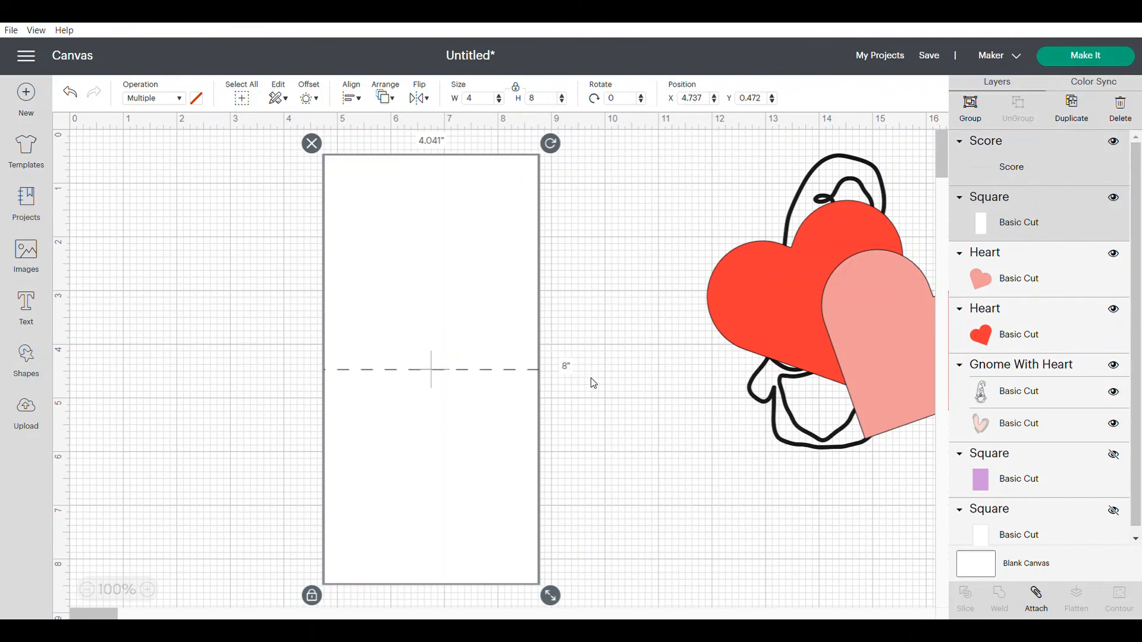
Step: Attach the score line to the white rectangle, and detach them again
left_click(1045, 596)
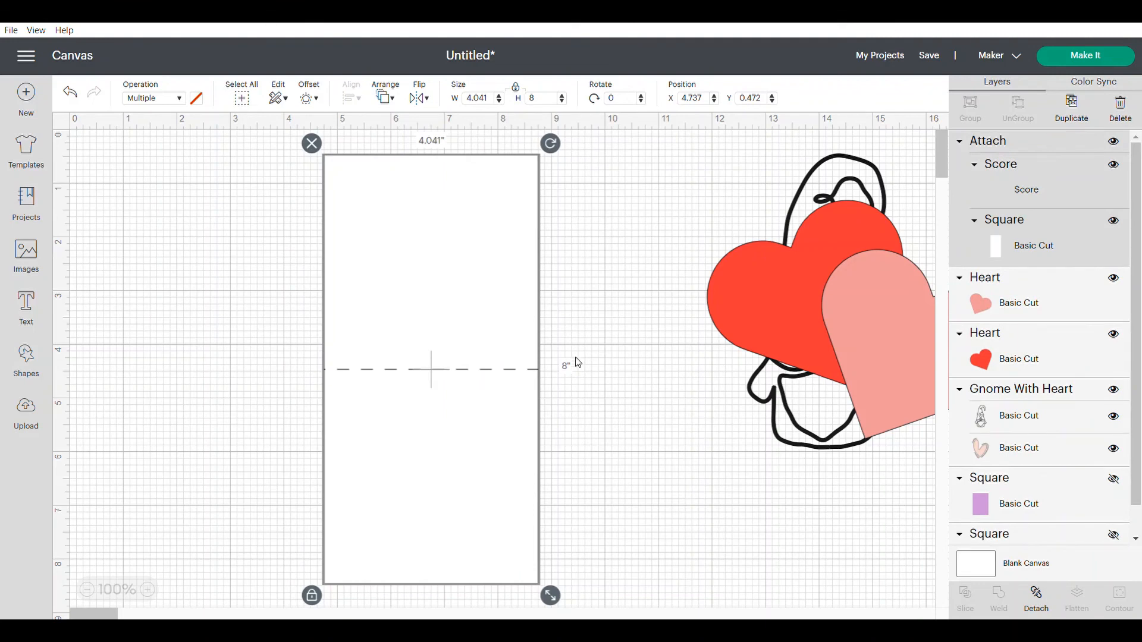
left_click(1036, 596)
Step: Delete the gnome and both hearts from the canvas, keeping the white rectangle with its score line
left_click(766, 259)
left_click_drag(729, 182, 831, 280)
key("Delete")
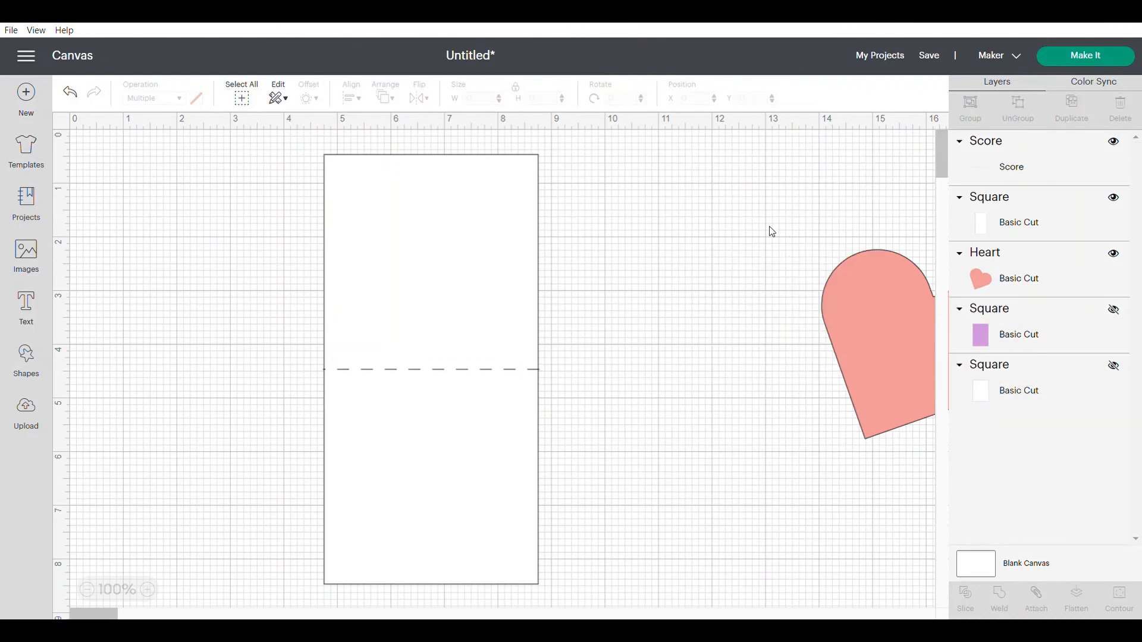
left_click(864, 279)
key("Delete")
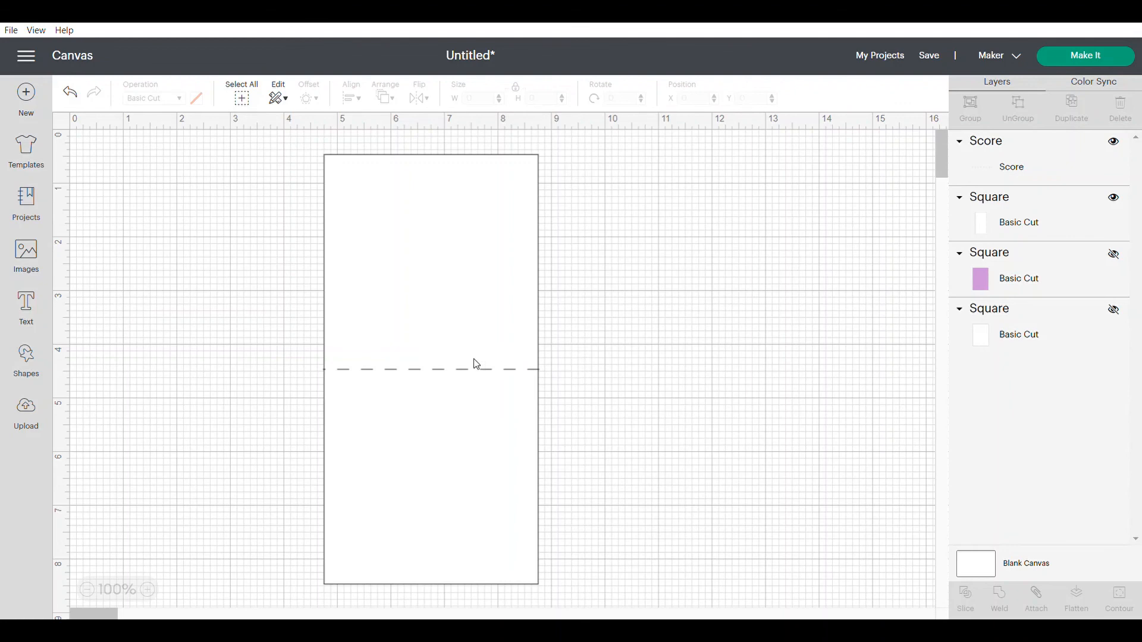
Step: Preview the score and cut mats for the unattached score line and rectangle, and return to the canvas
left_click(1086, 58)
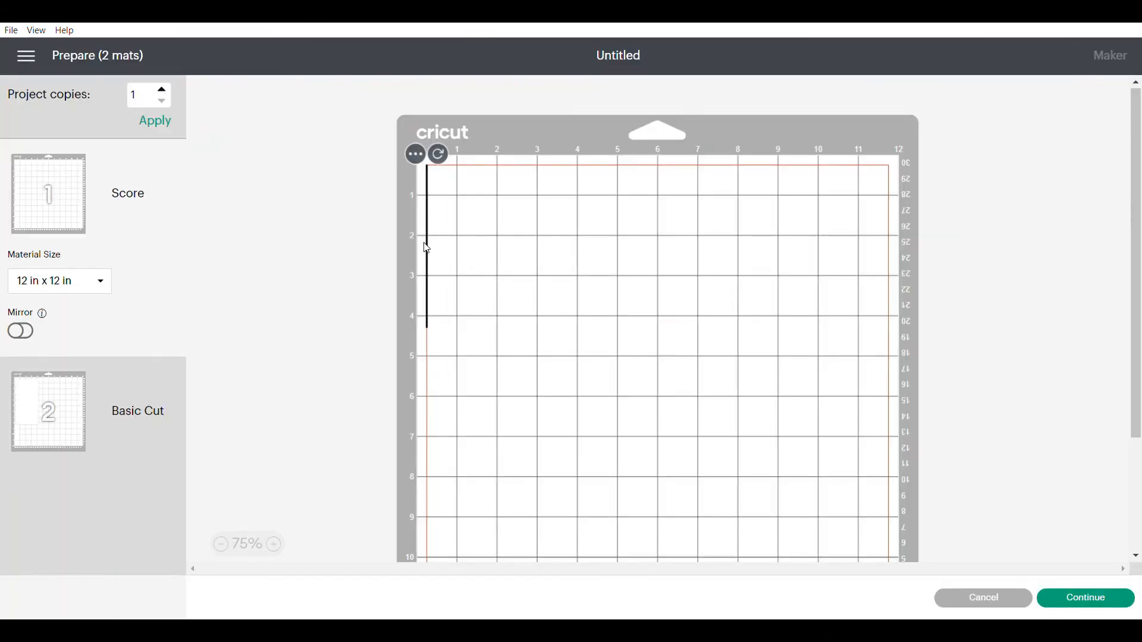
mouse_move(427, 248)
left_mouse_down()
mouse_move(481, 252)
mouse_move(429, 233)
left_mouse_up()
left_click(57, 433)
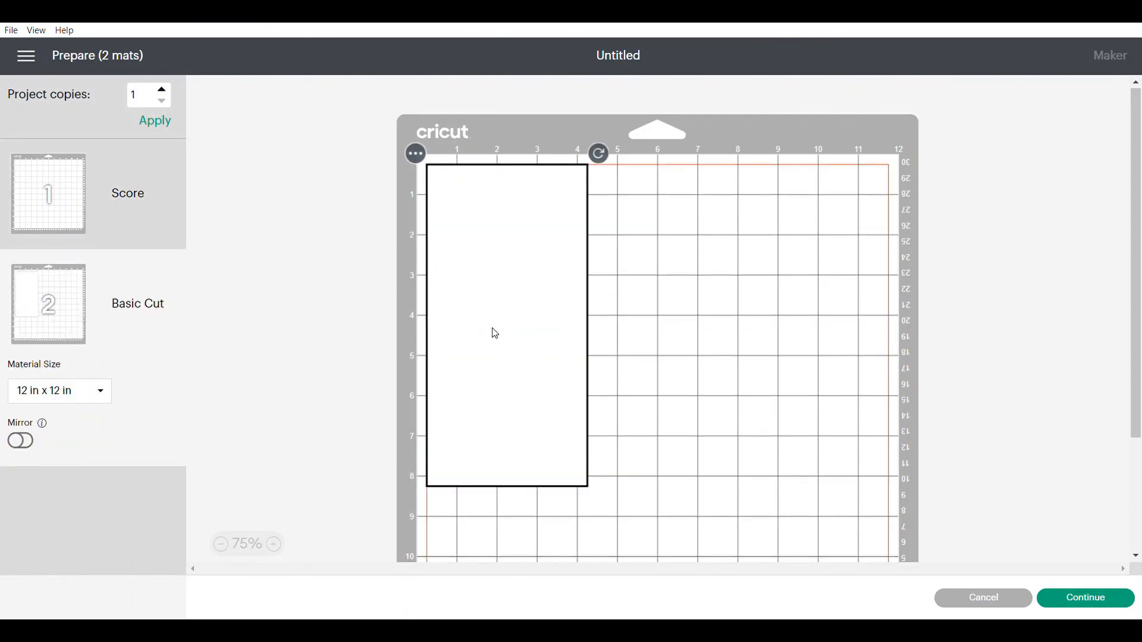
left_click(990, 601)
Step: Attach the score line to the white rectangle, and preview their shared mat before returning to the canvas
left_click_drag(602, 419, 375, 321)
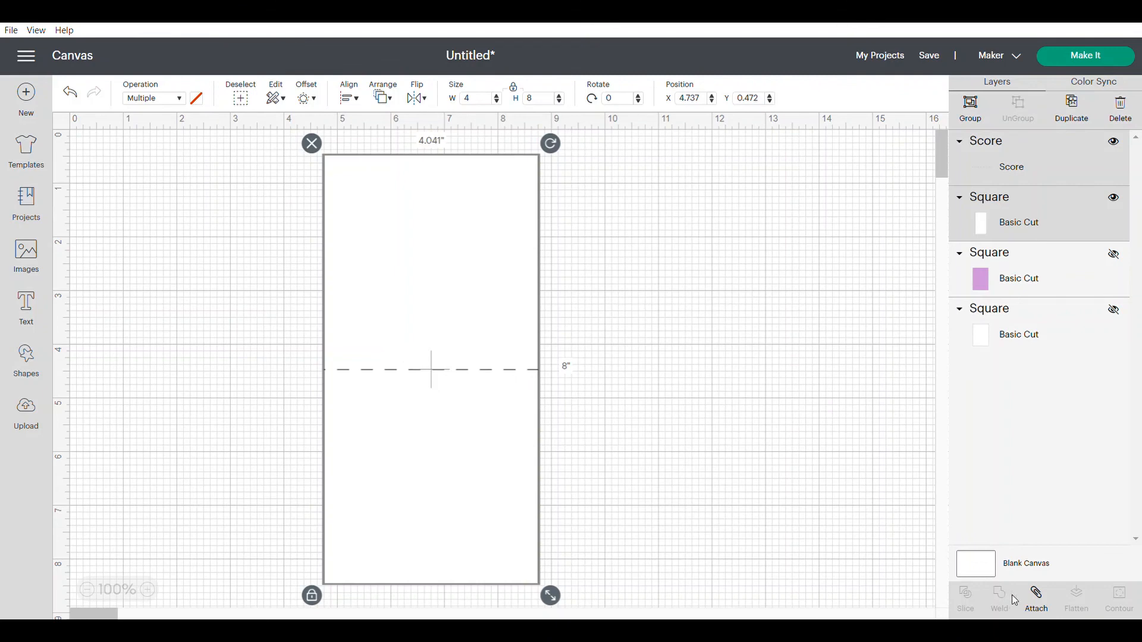
left_click(1042, 599)
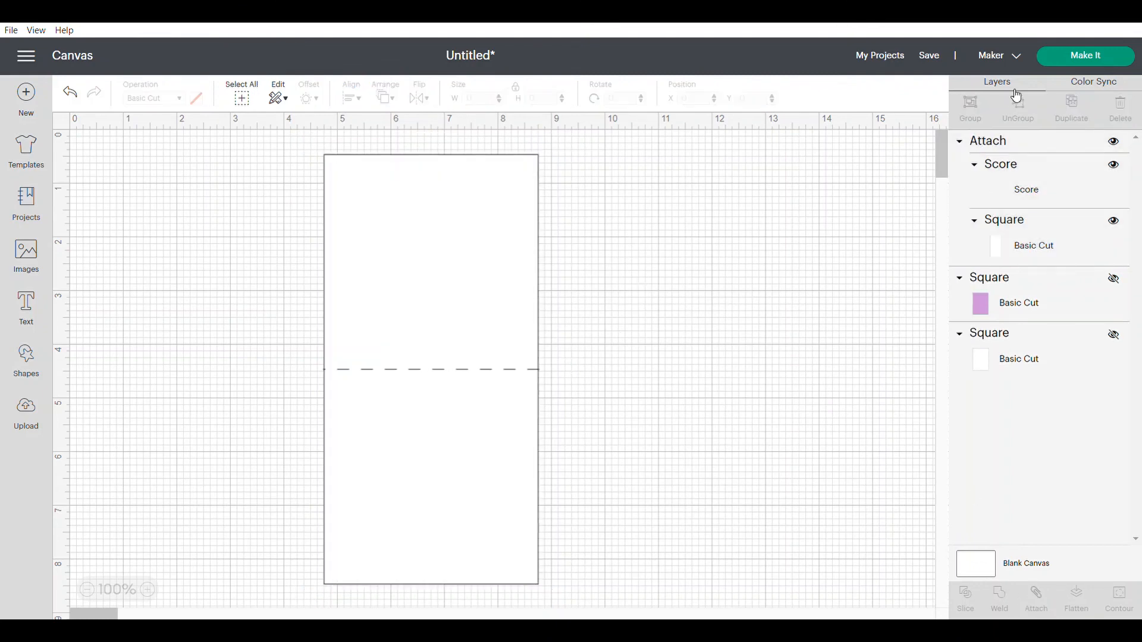
left_click(1084, 56)
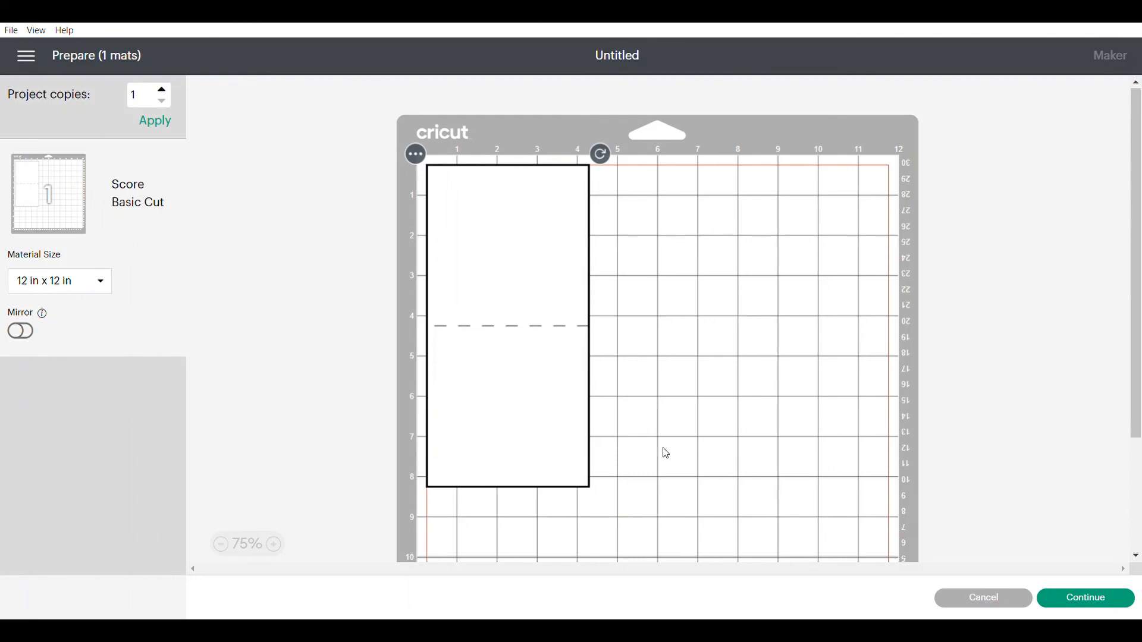
left_click(998, 603)
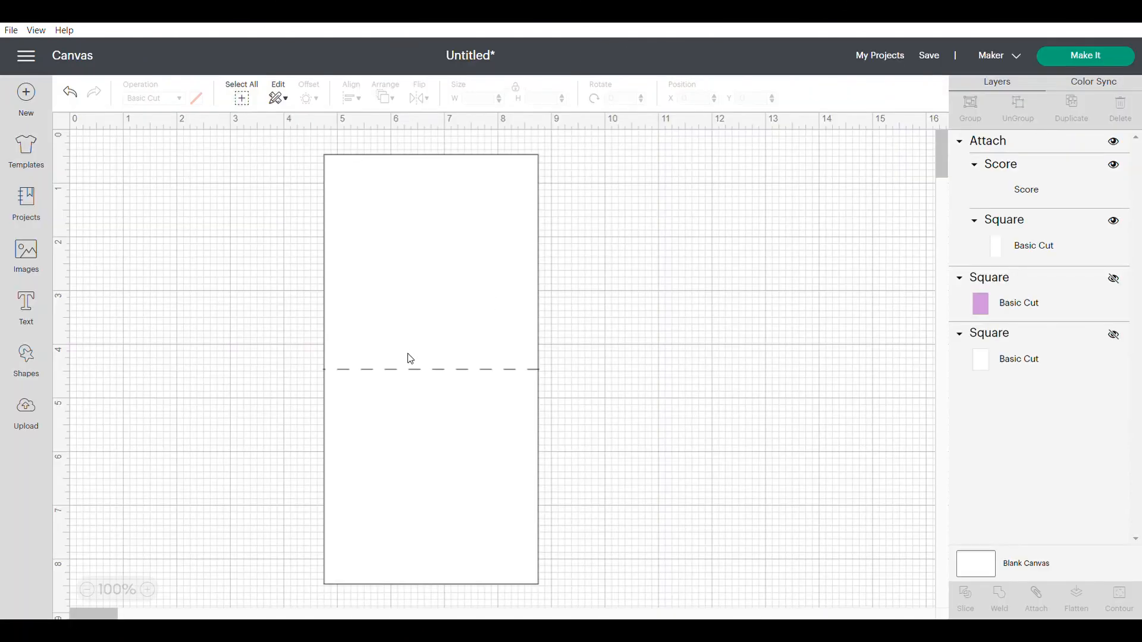
Step: Browse the free and subscription shapes in the shape library without inserting one
left_click(26, 360)
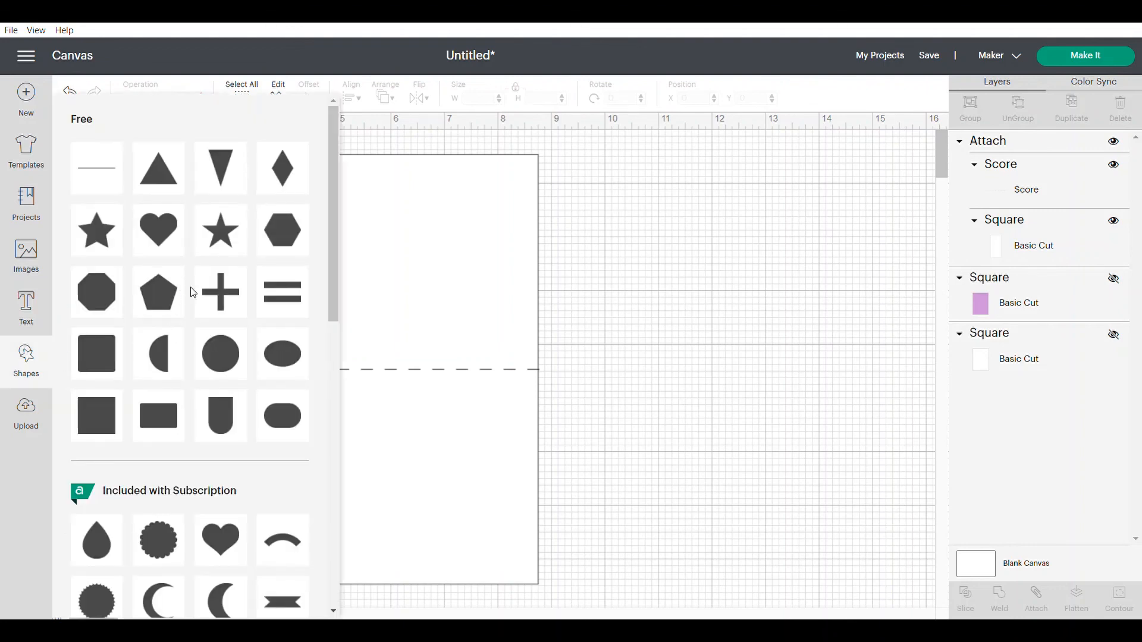
scroll(233, 331, "down", 10)
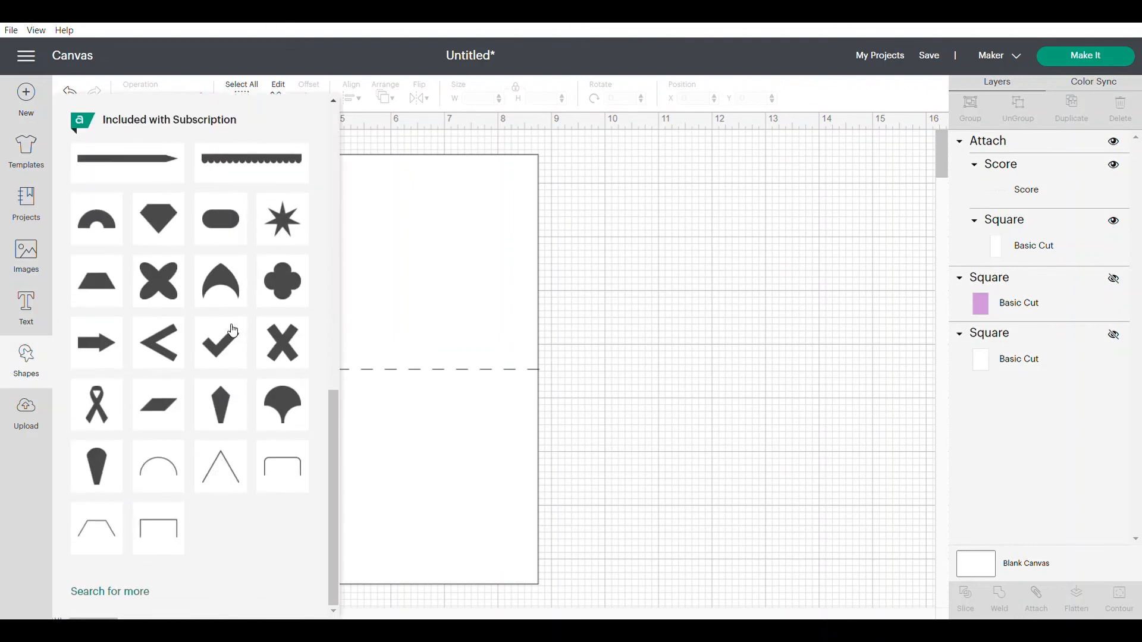
scroll(232, 330, "up", 10)
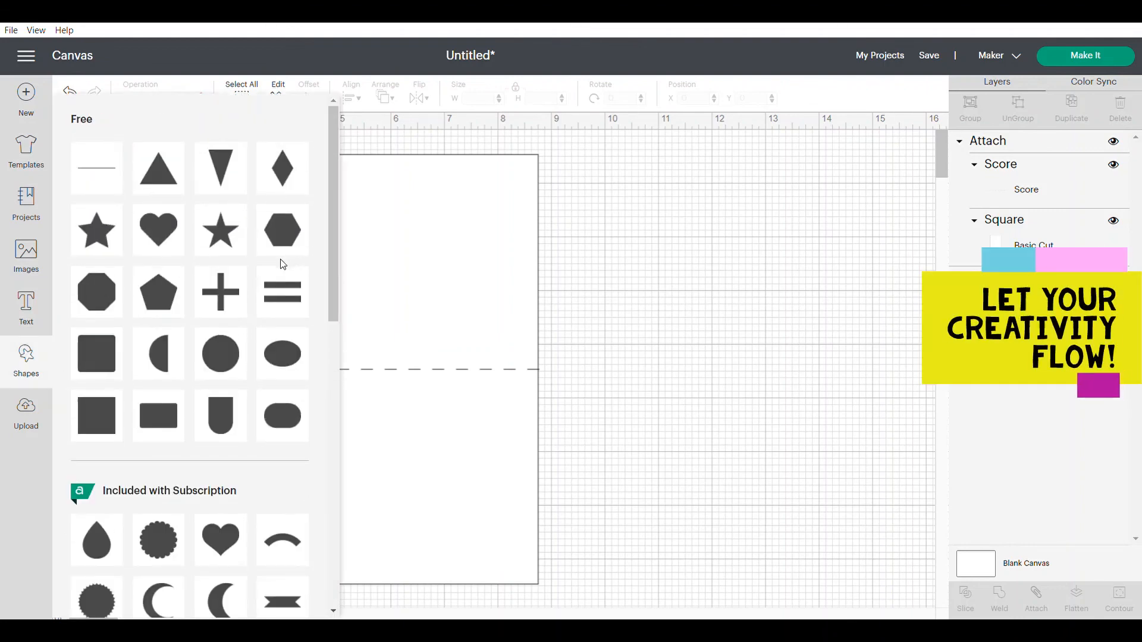
left_click(283, 345)
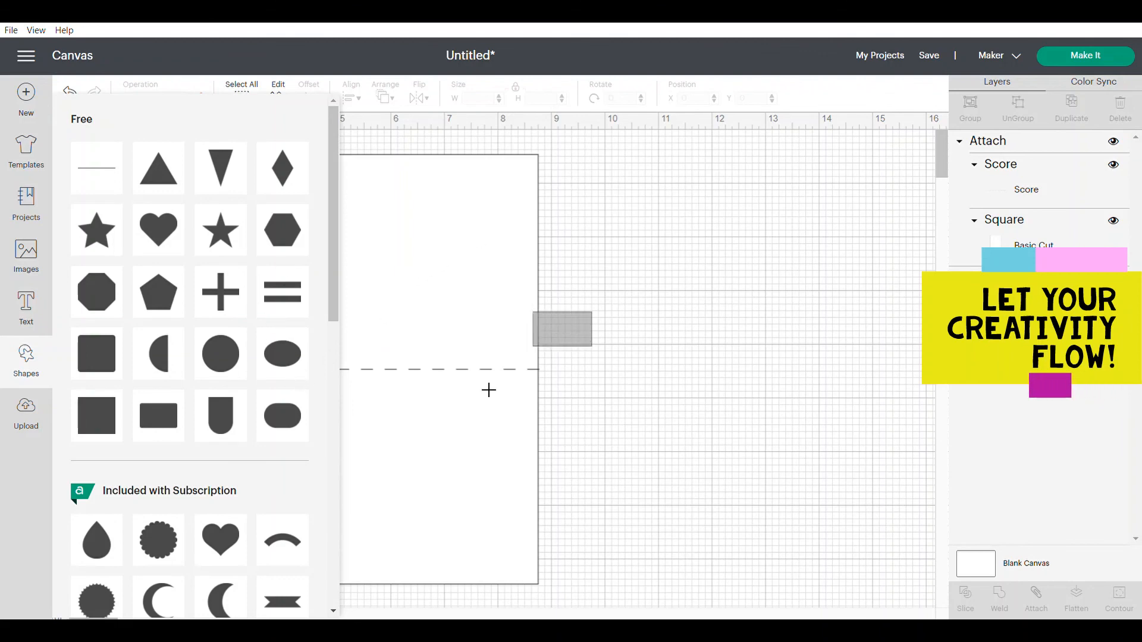
Step: Move the attached card base sideways so its left edge sits at about 11 inches on the horizontal ruler, and deselect it
left_click(429, 337)
left_click_drag(429, 337, 780, 352)
left_click(387, 268)
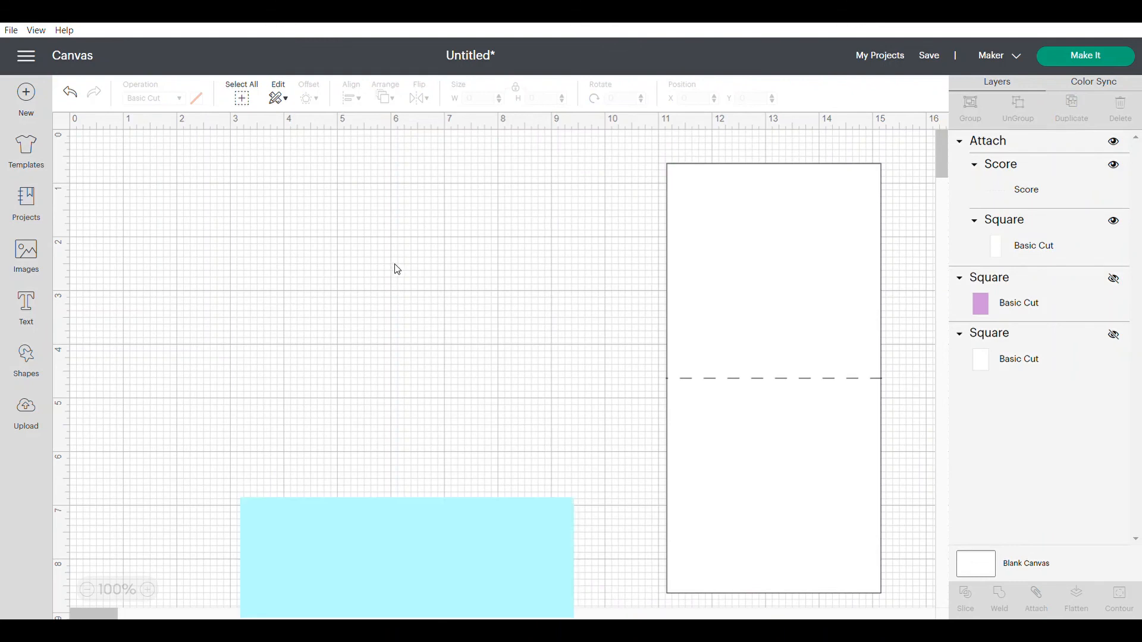